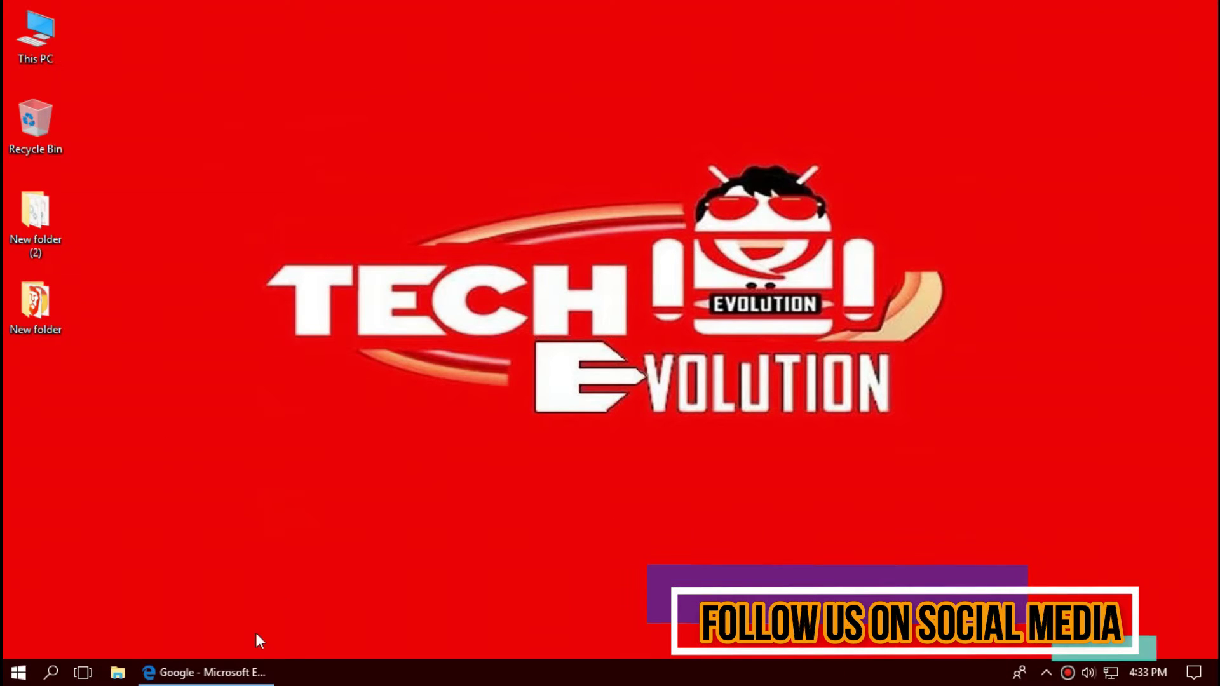
# Run the Google search for vcomp110 in Edge and open the DLL-files.com vcomp110.dll result.
pyautogui.click(205, 673)
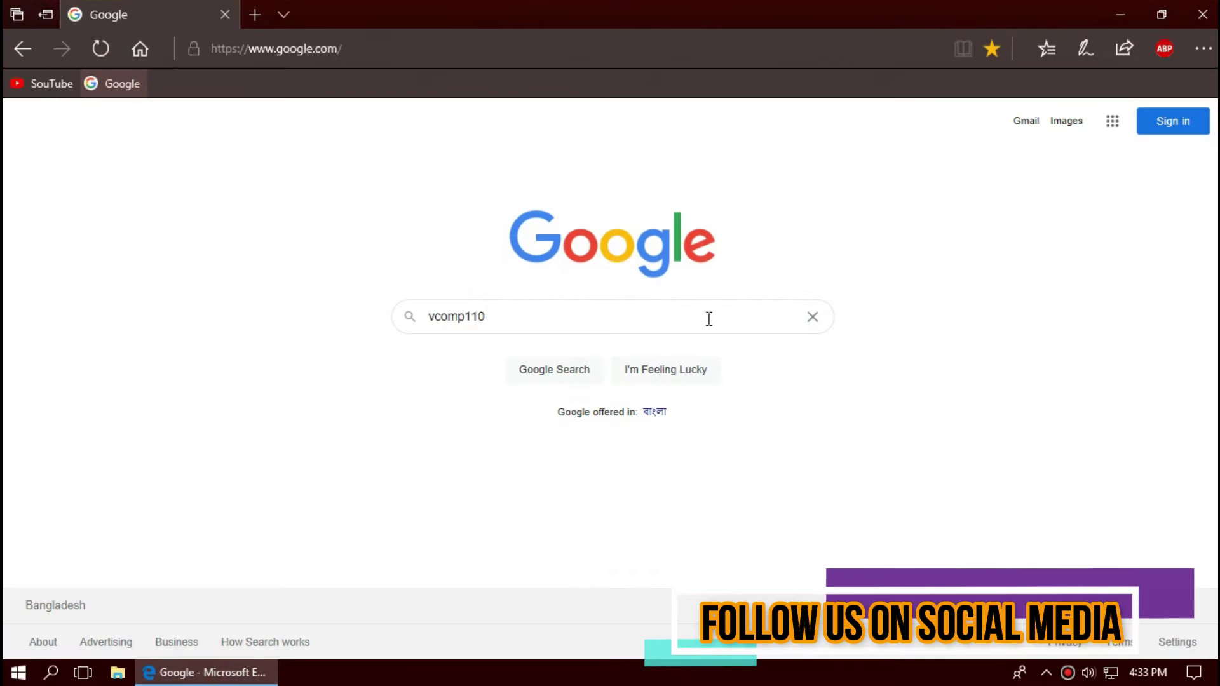
pyautogui.click(705, 317)
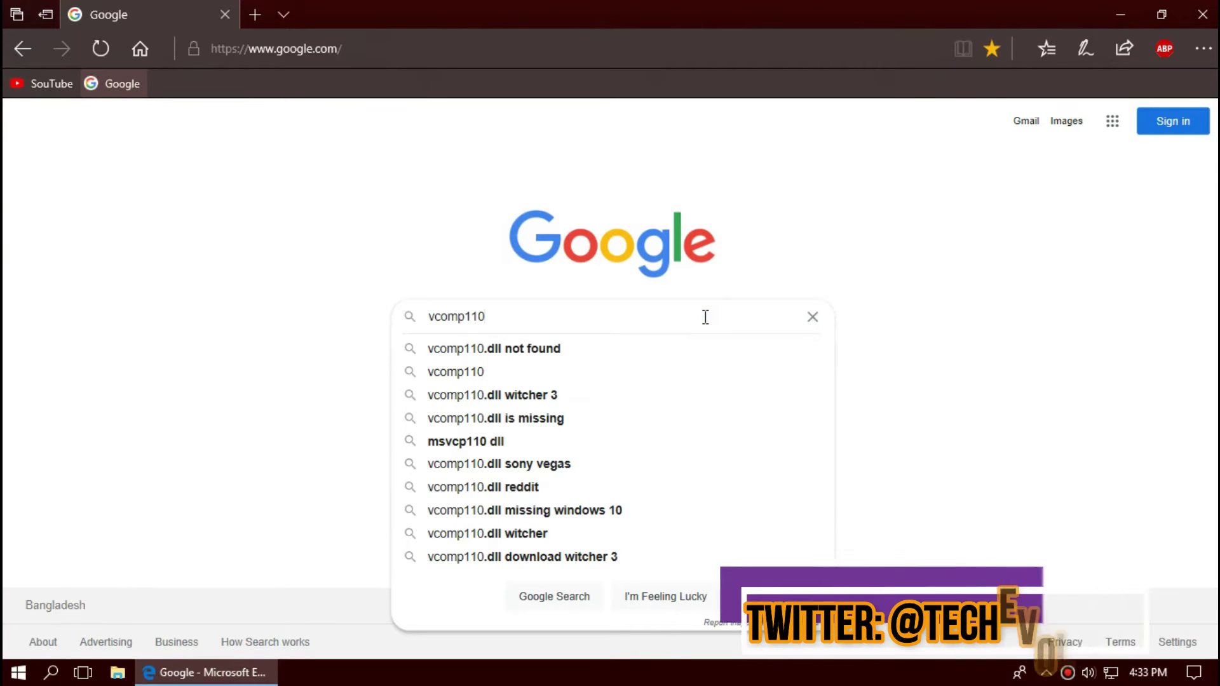
pyautogui.press('Return')
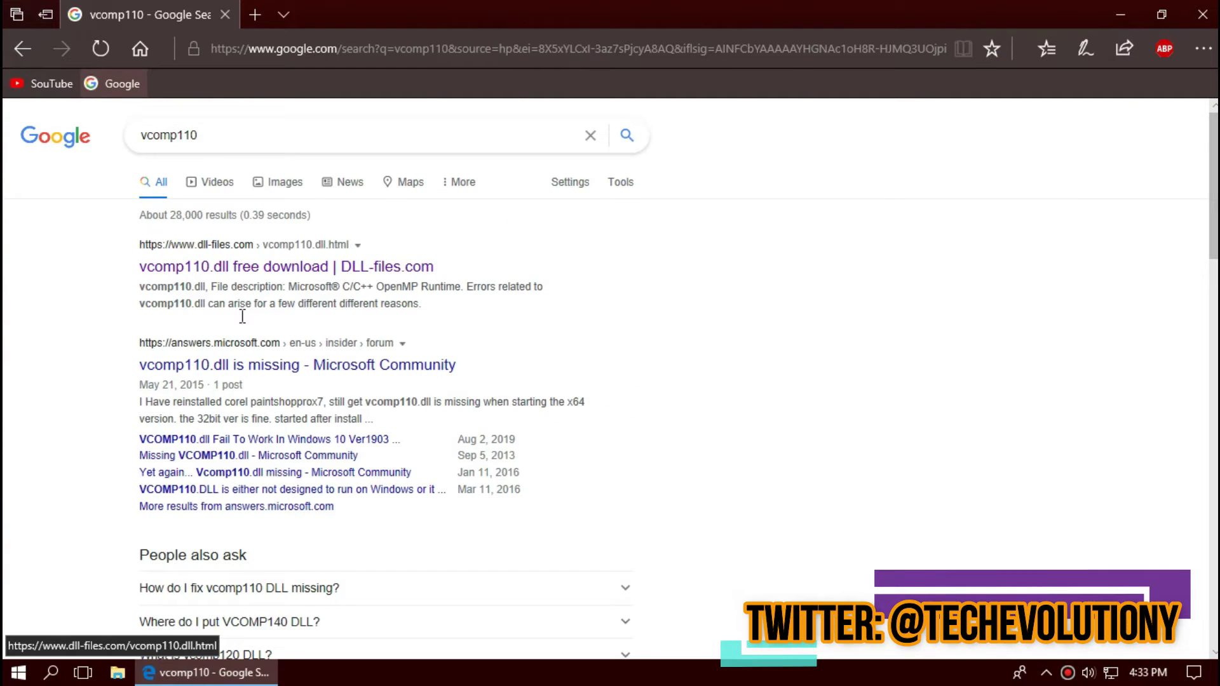
pyautogui.click(202, 270)
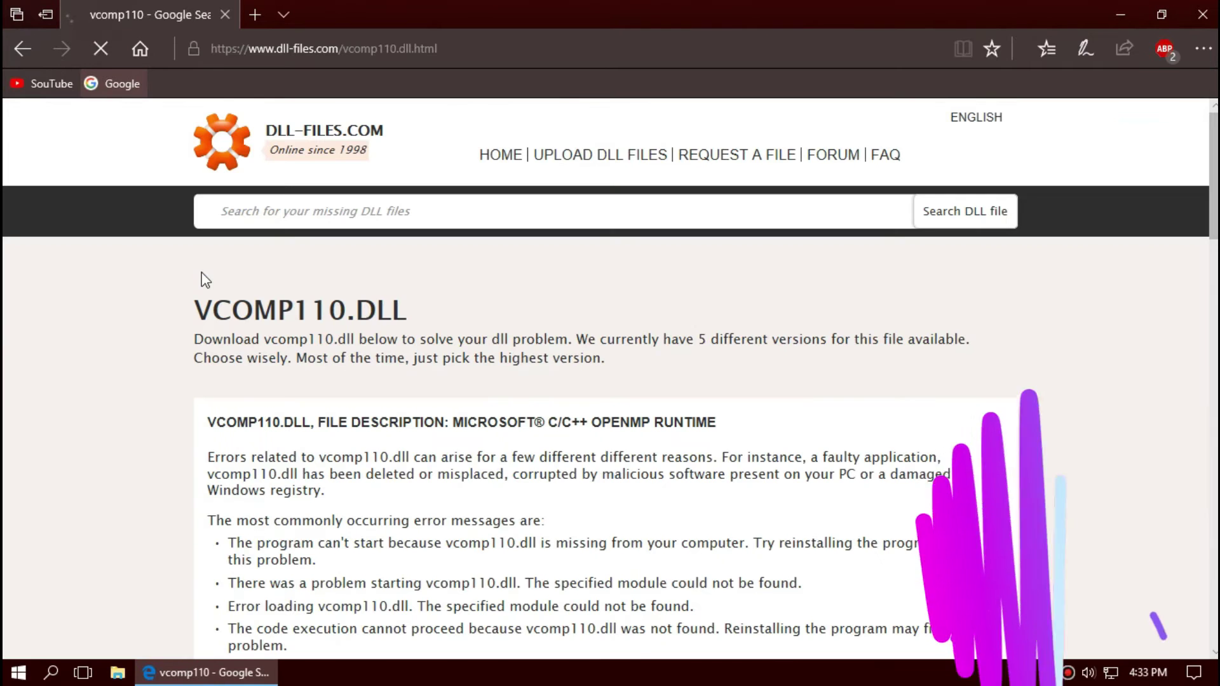
# Select the page address and mark the first version's details in the vcomp110.dll version list.
pyautogui.click(288, 57)
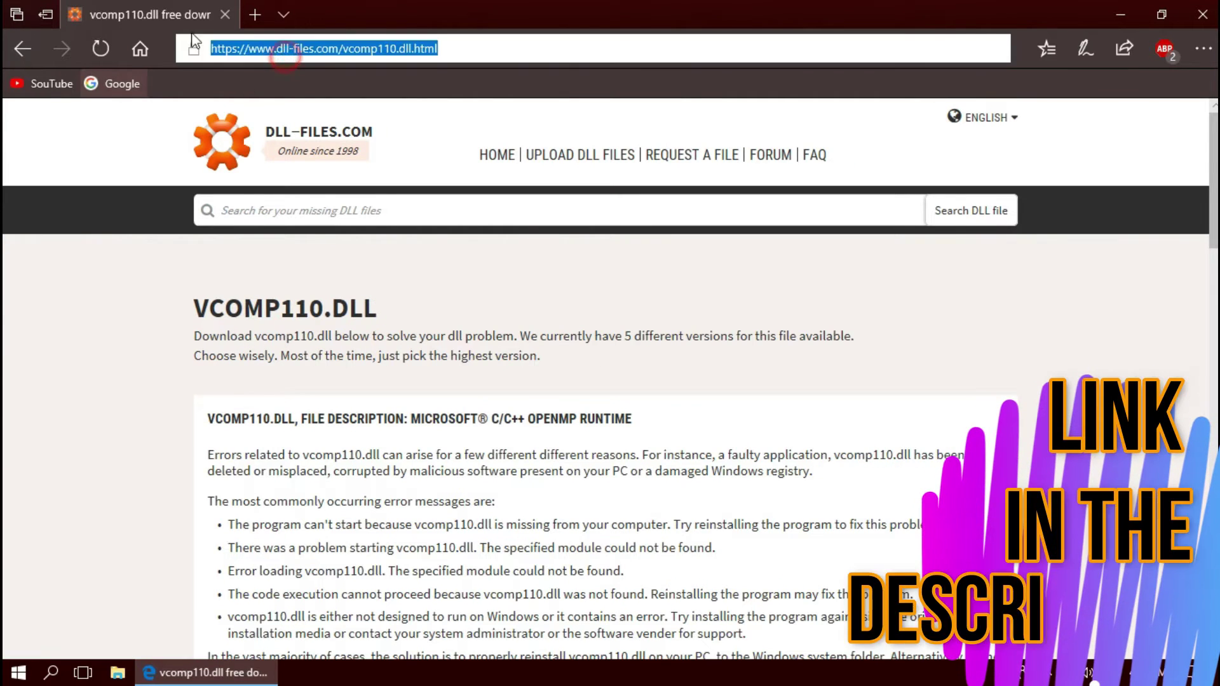
pyautogui.scroll(-7, 267, 546)
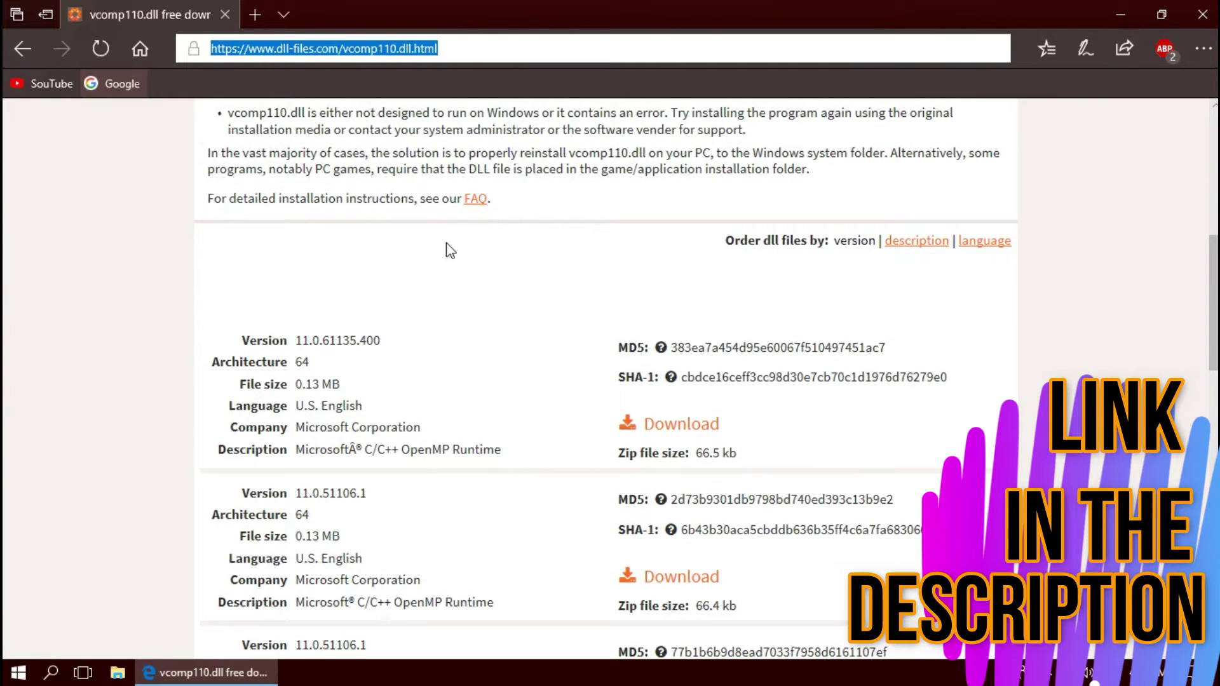
pyautogui.moveTo(337, 356); pyautogui.dragTo(241, 493)
pyautogui.press('super')
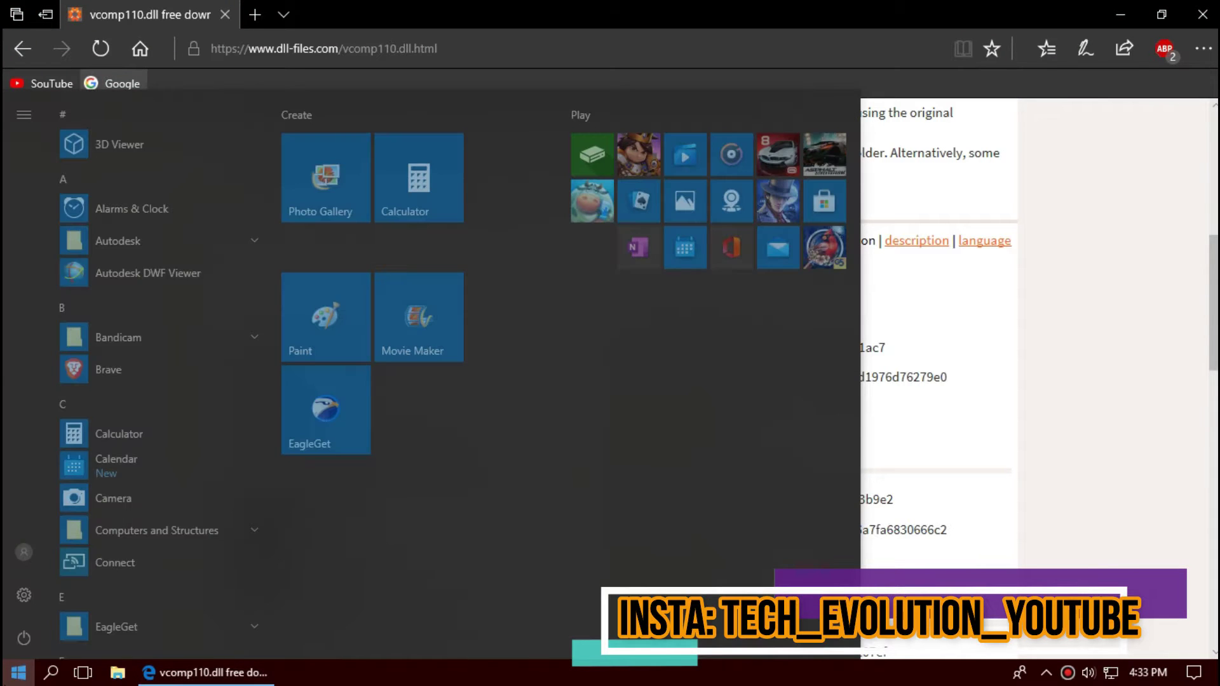
pyautogui.write('syst')
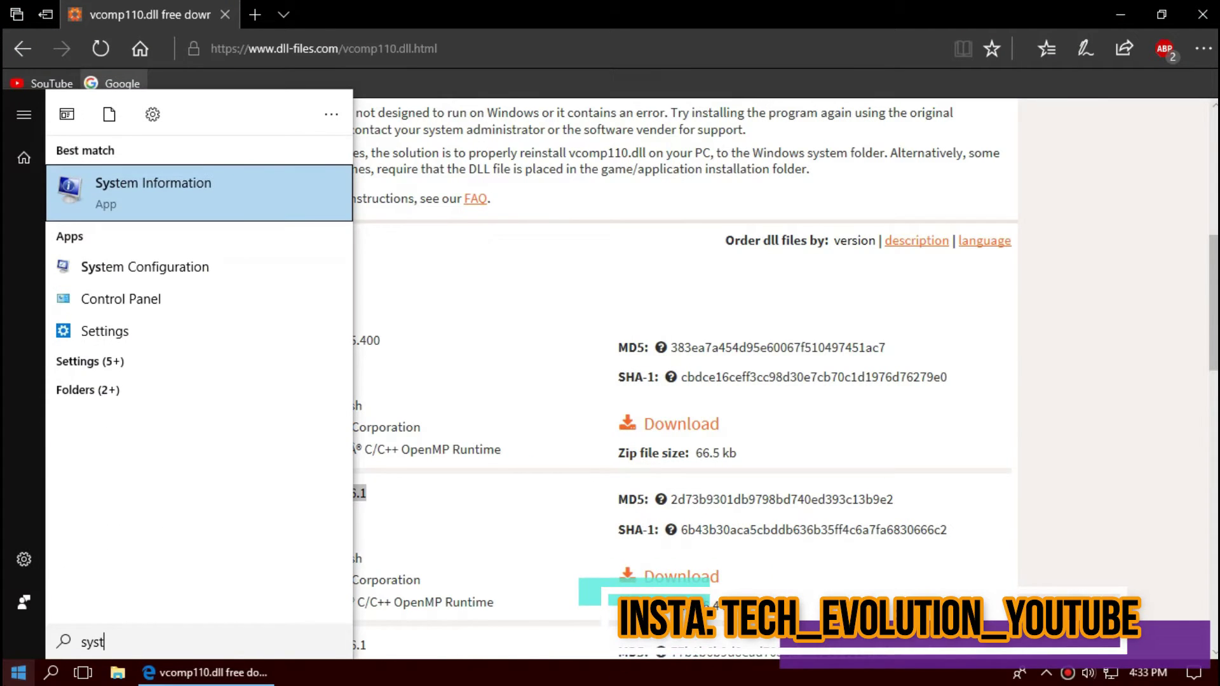
pyautogui.press('Return')
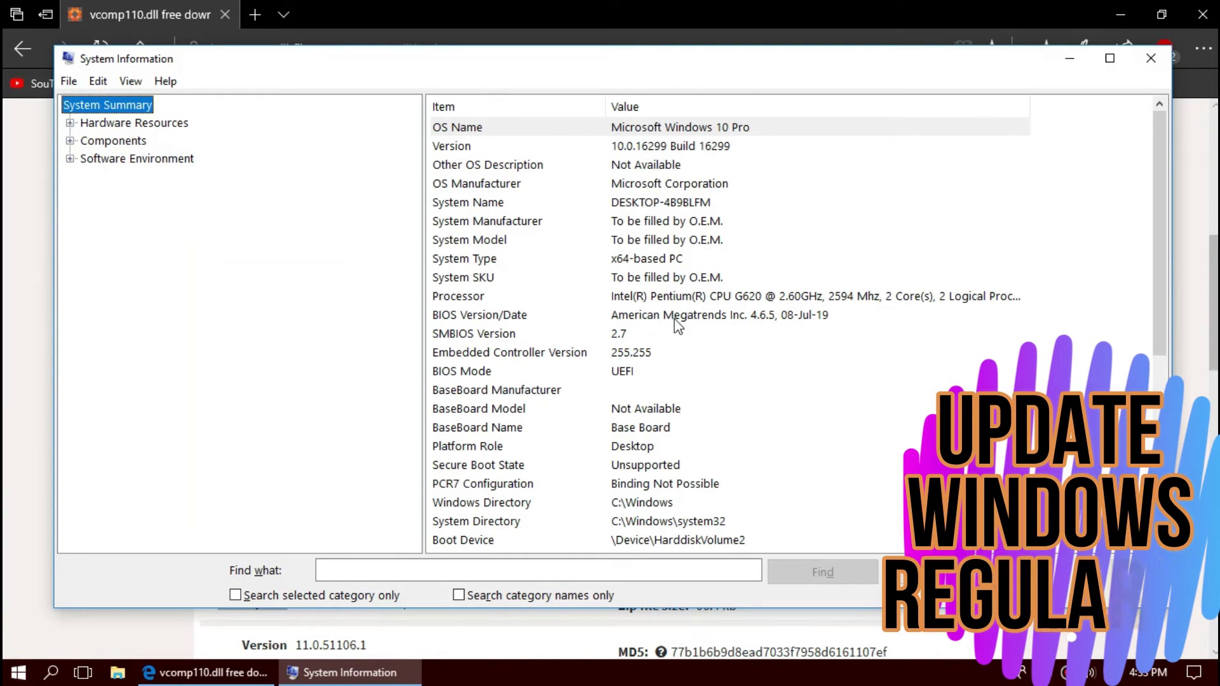
pyautogui.click(645, 263)
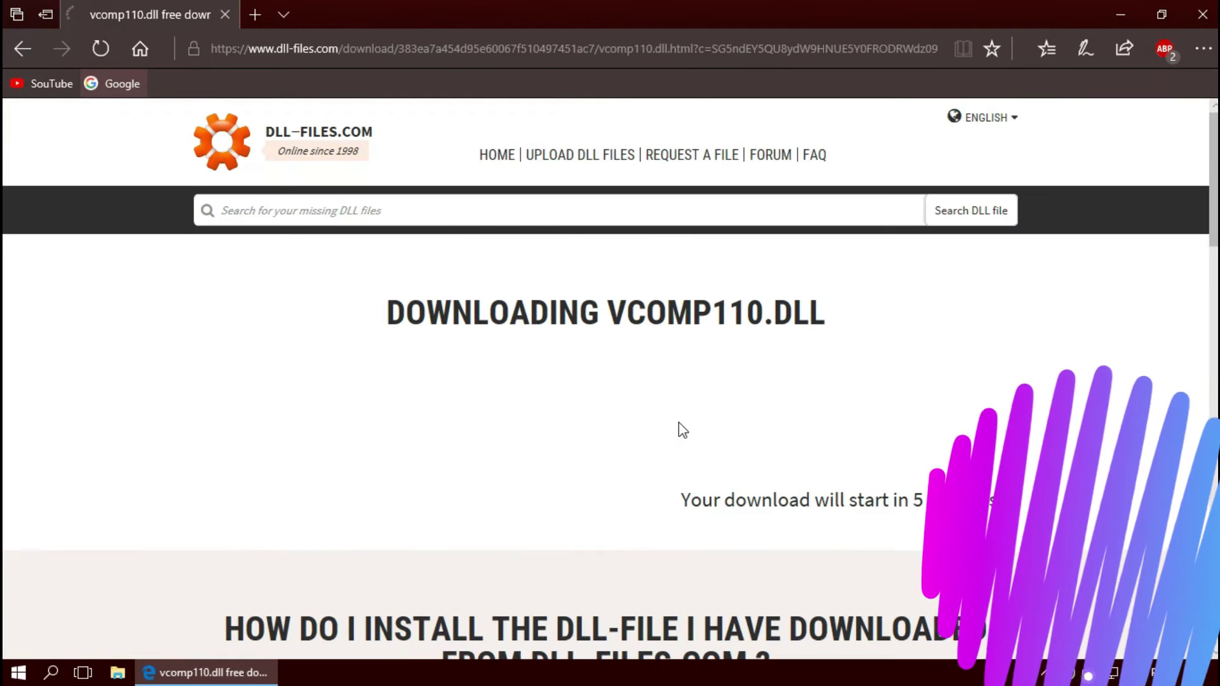
# Scroll through the install instructions and open the downloaded vcomp110 (1).zip in WinRAR.
pyautogui.scroll(-6, 684, 457)
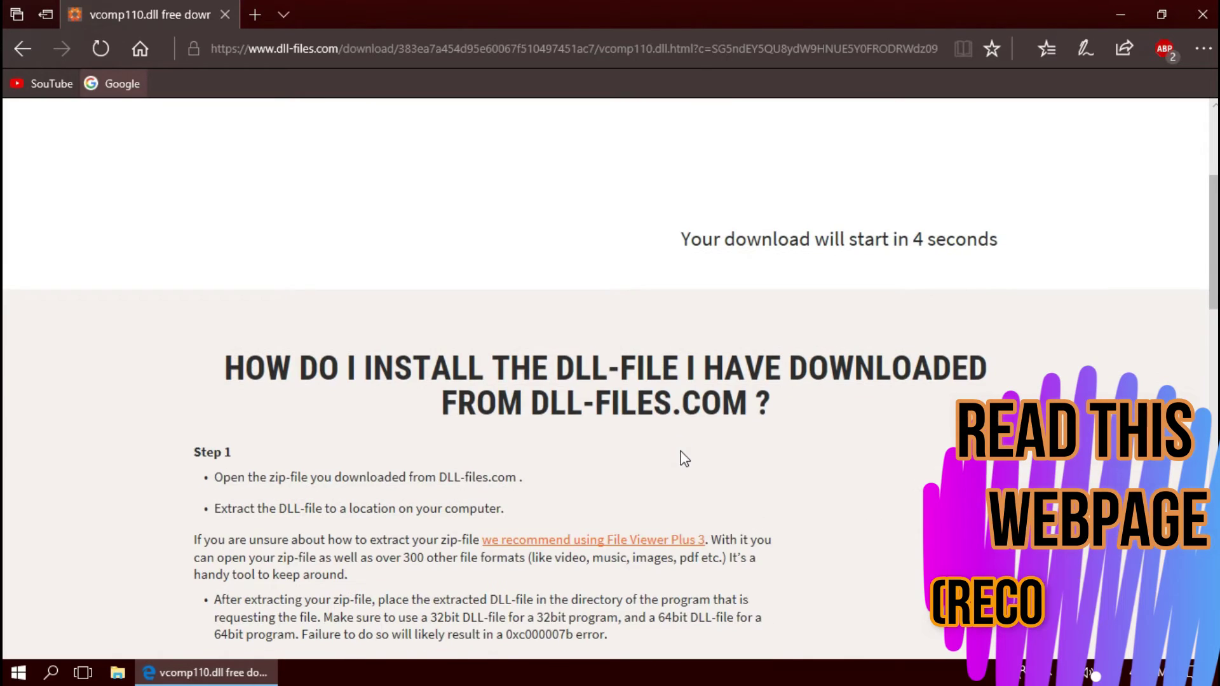
pyautogui.scroll(-8, 683, 457)
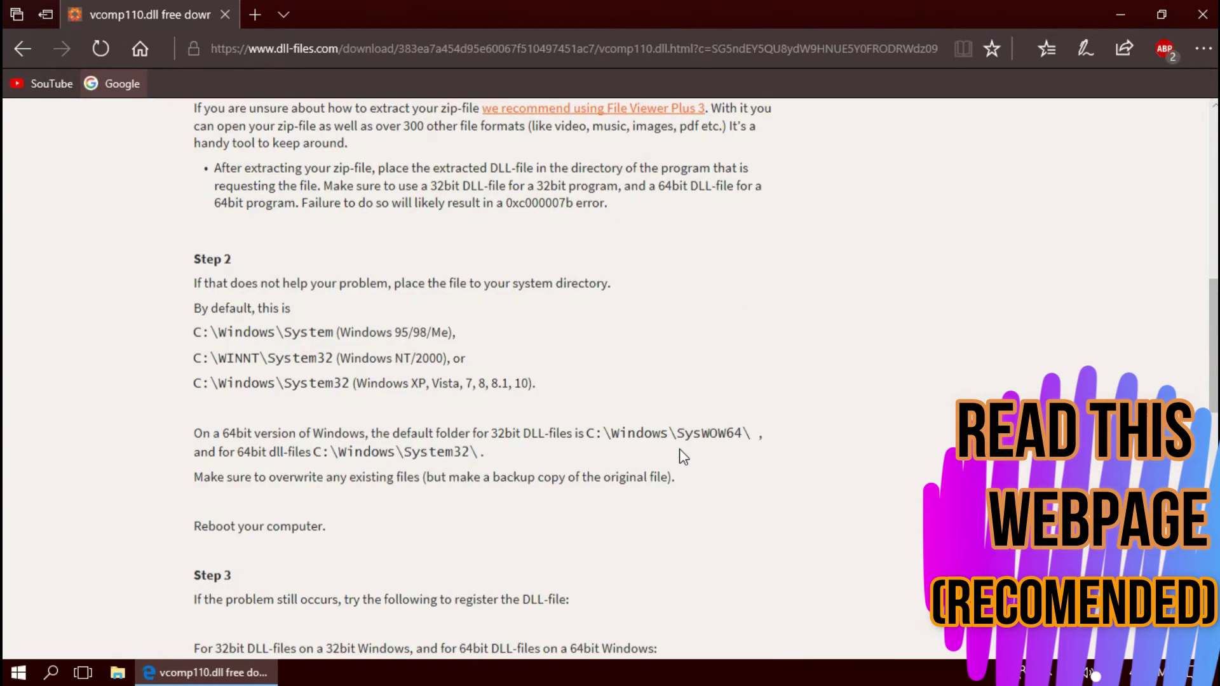
pyautogui.scroll(-8, 679, 448)
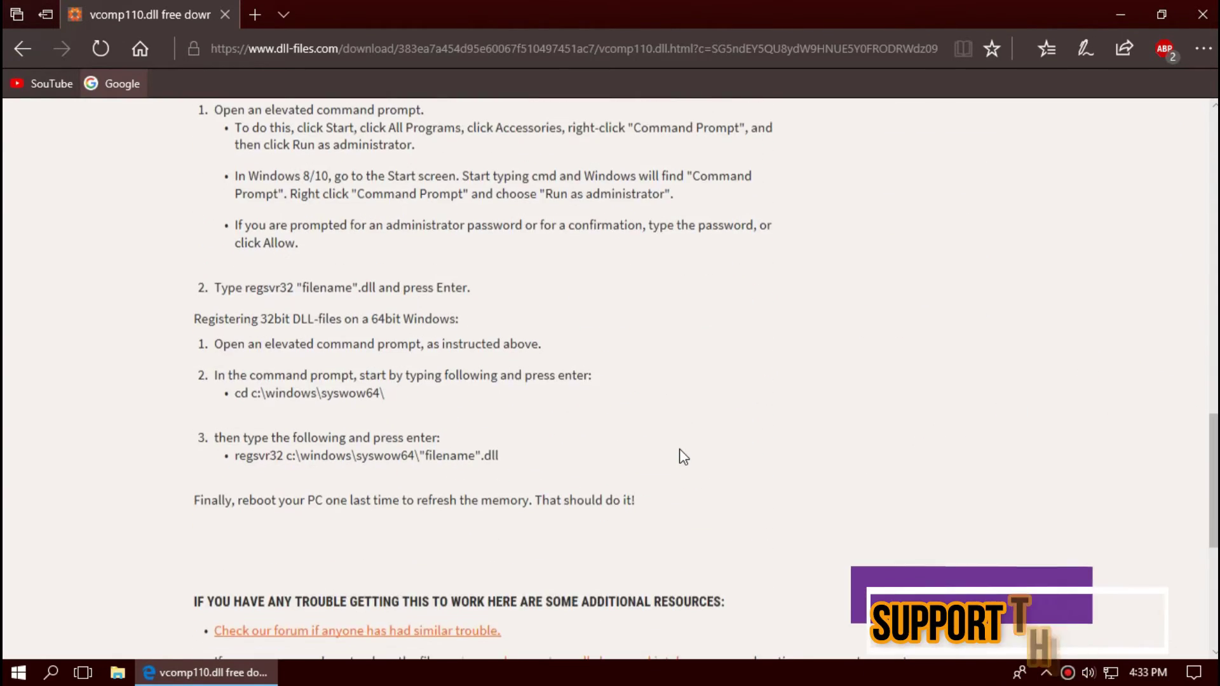
pyautogui.scroll(-1, 680, 449)
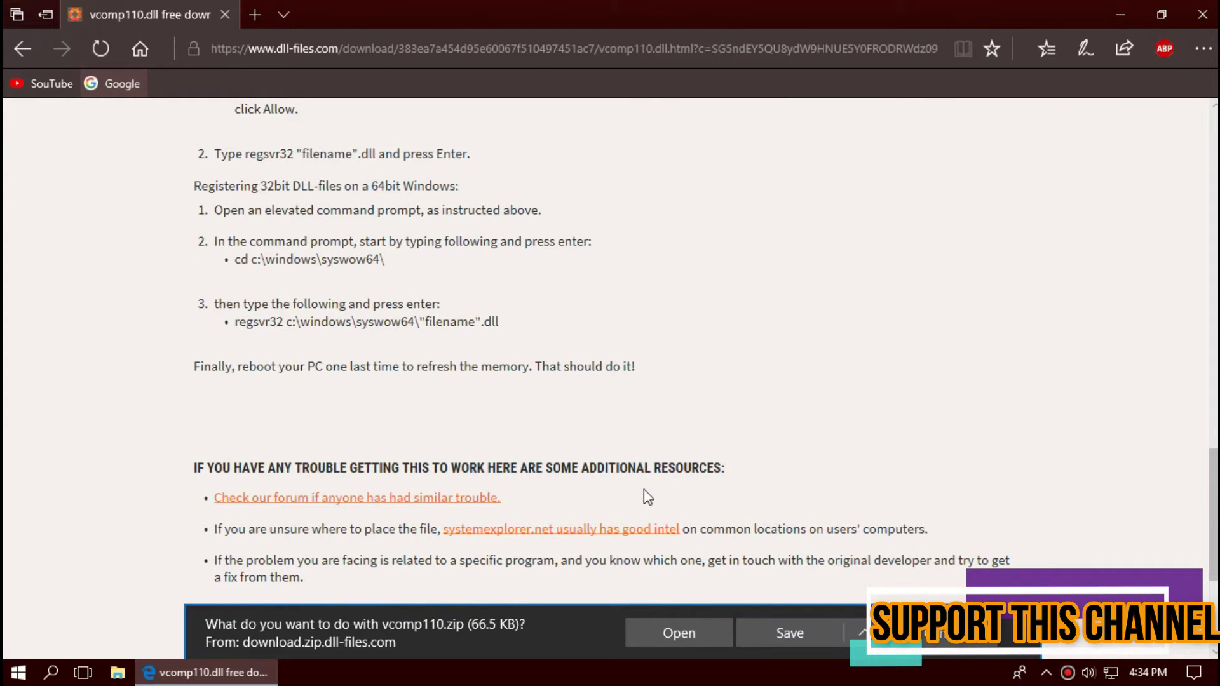
pyautogui.click(680, 633)
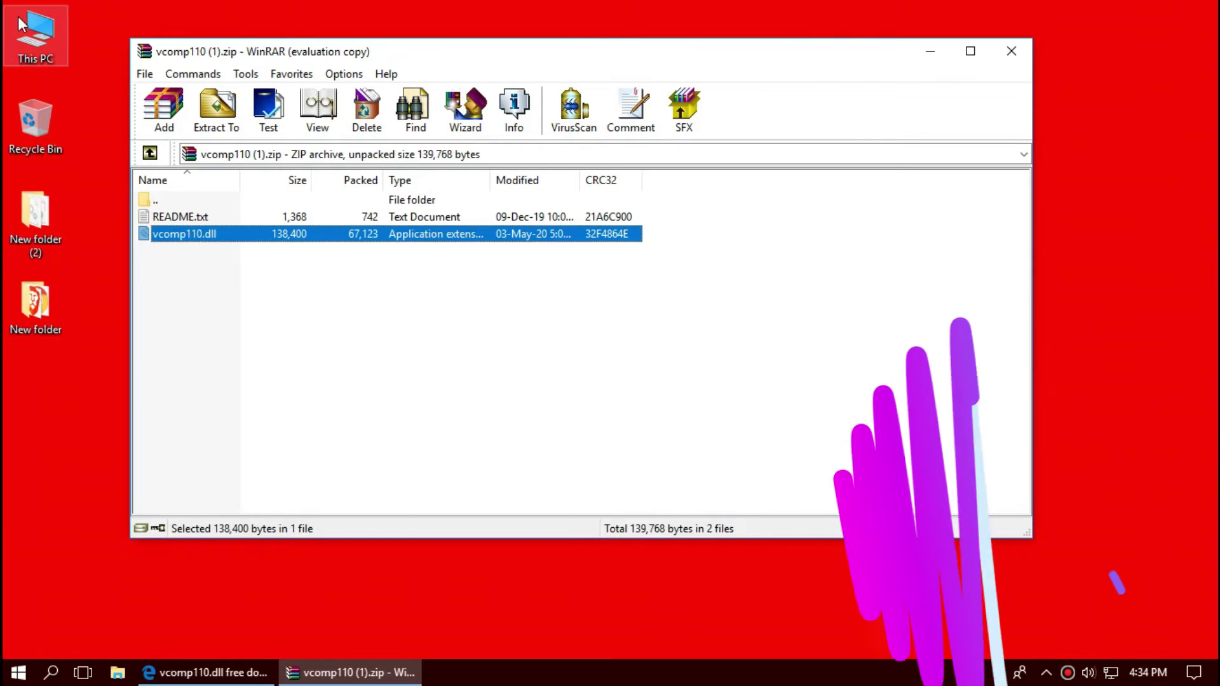
# Navigate from This PC through New Volume (C:) and Windows into the System32 folder.
pyautogui.doubleClick(21, 25)
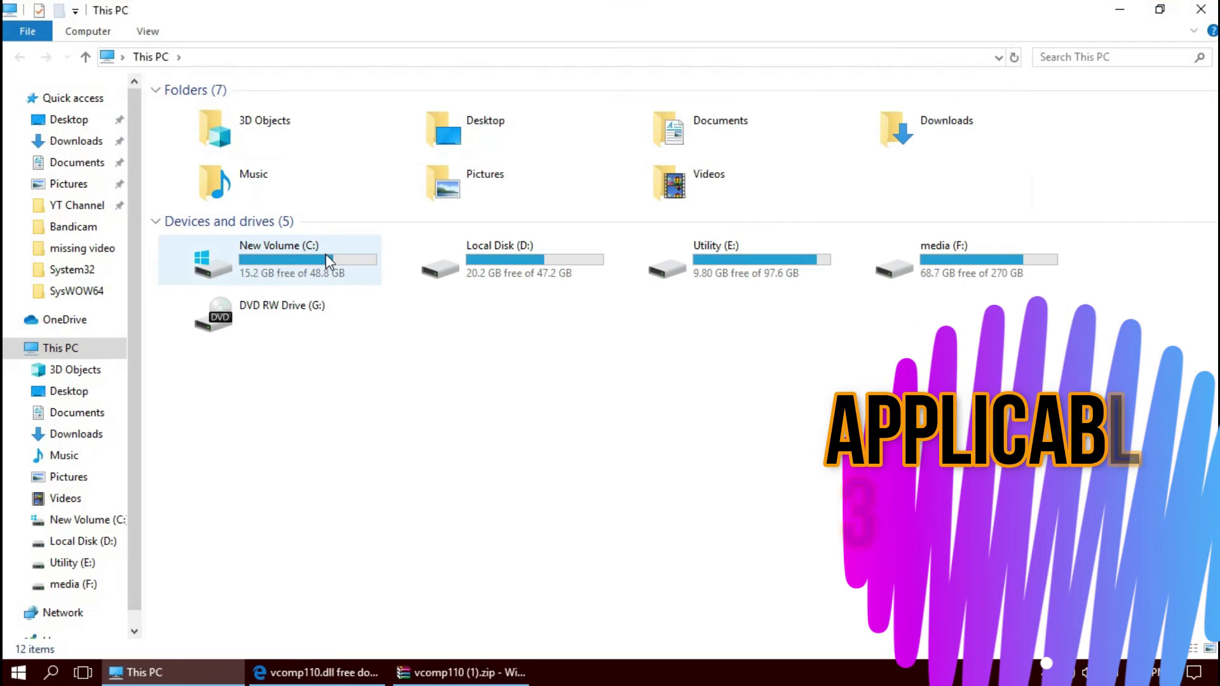
pyautogui.doubleClick(325, 253)
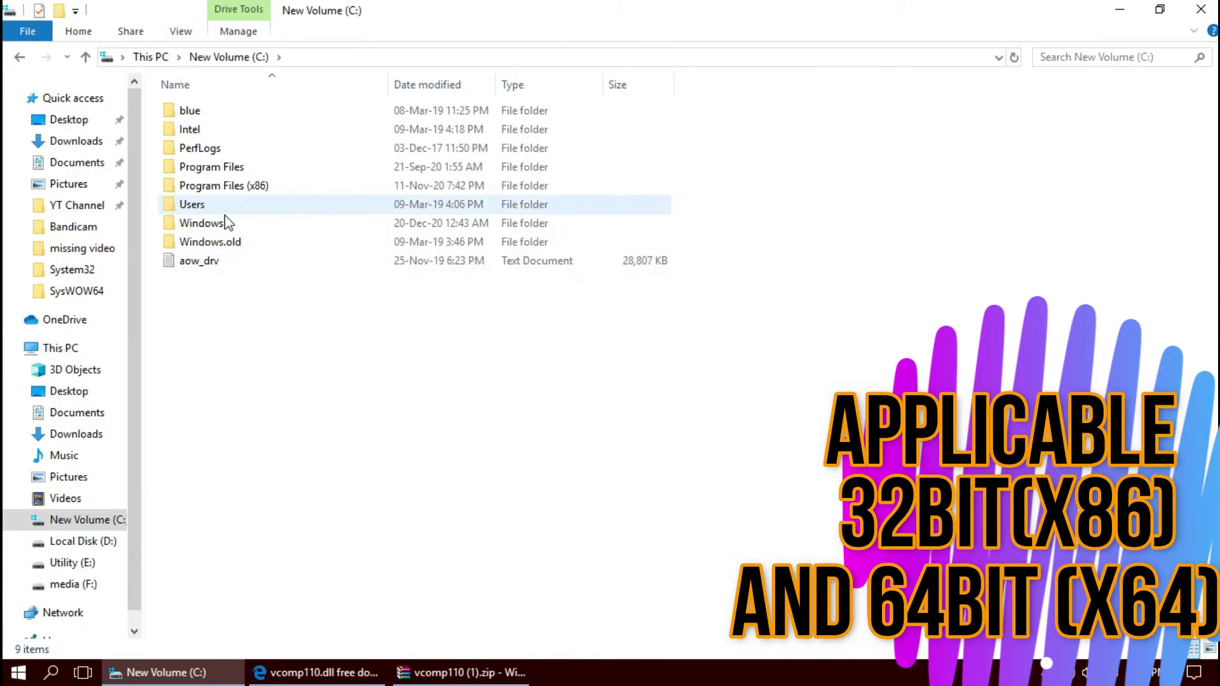
pyautogui.doubleClick(233, 224)
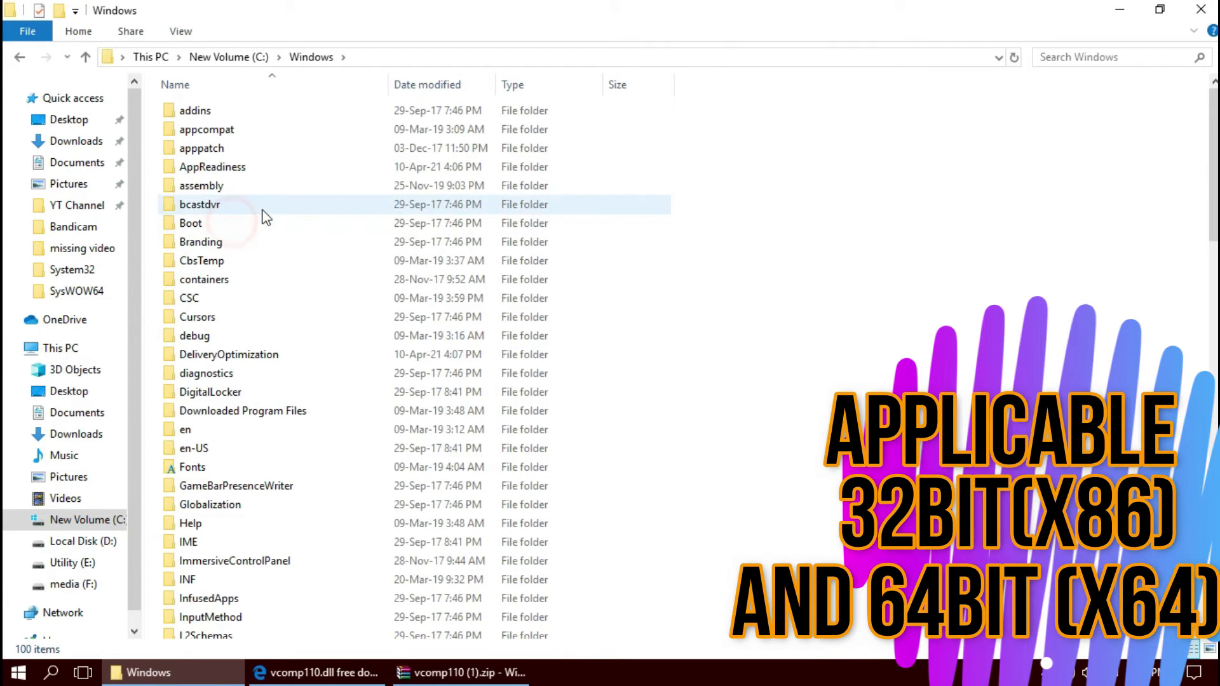
pyautogui.scroll(-9, 432, 439)
pyautogui.scroll(-5, 449, 432)
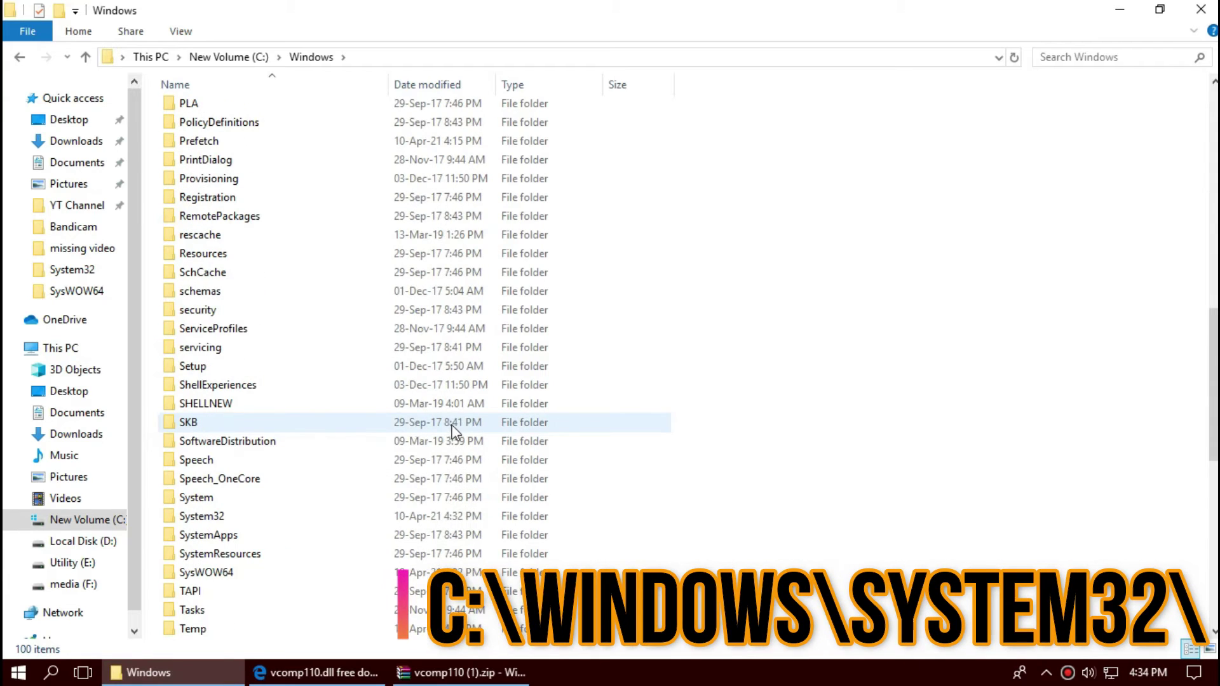
pyautogui.scroll(-3, 348, 425)
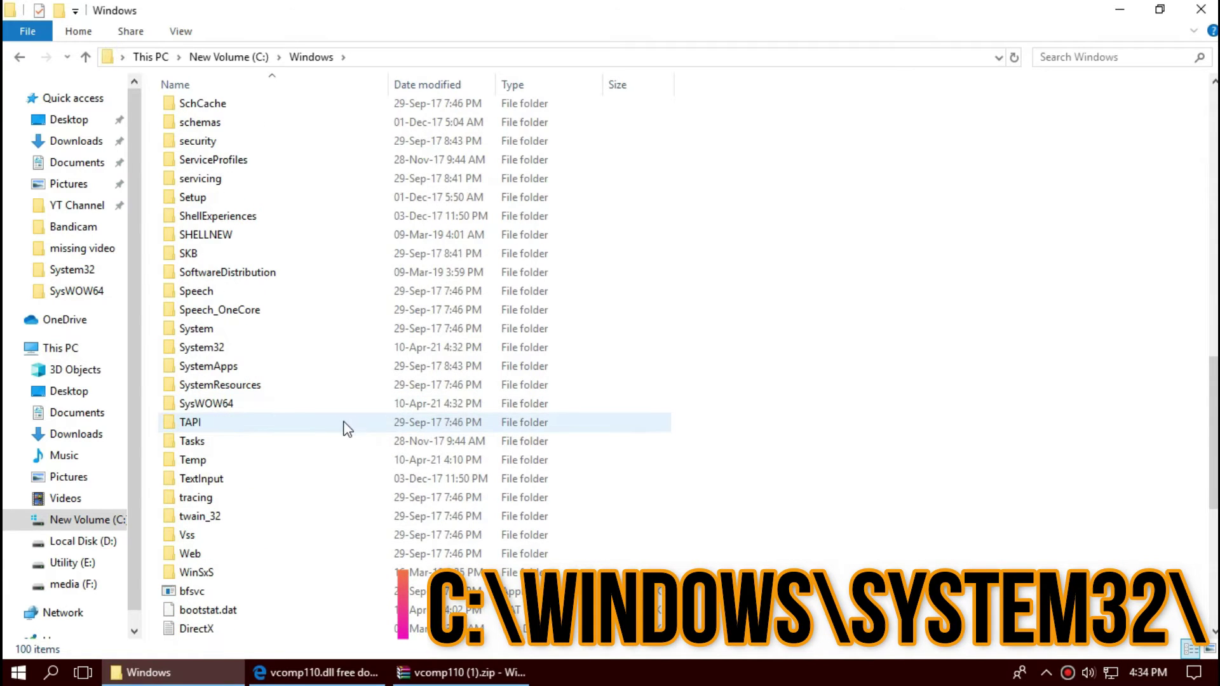
pyautogui.doubleClick(289, 349)
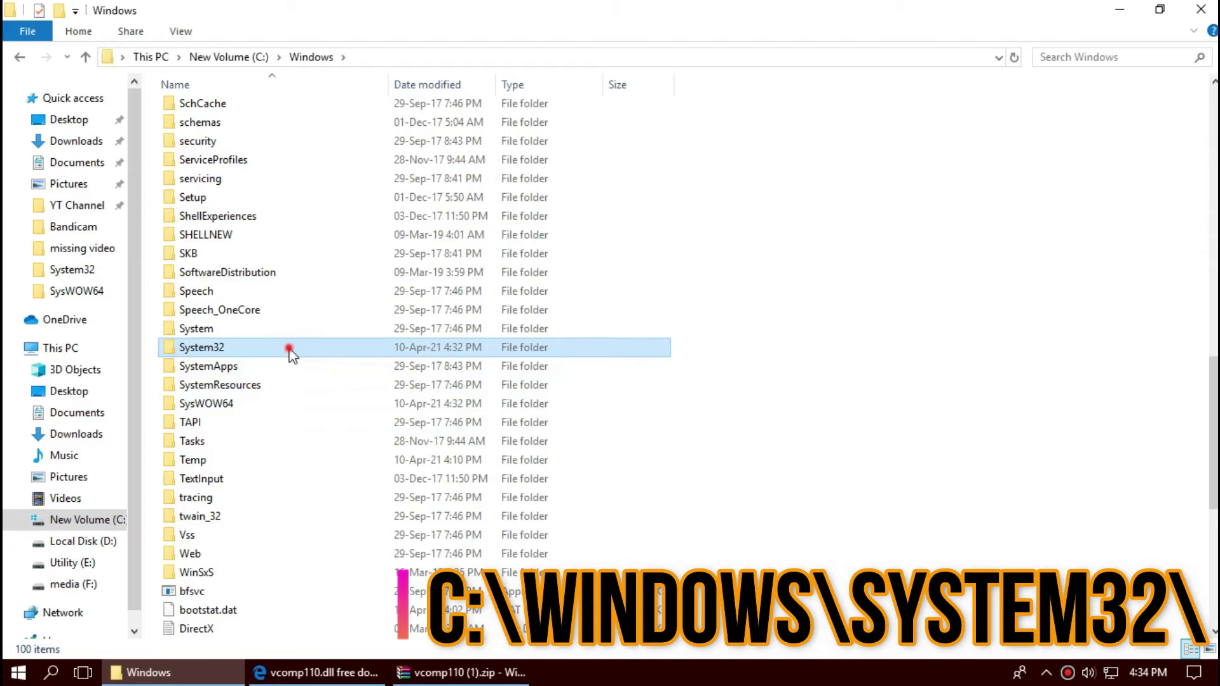
# Replace System32's vcomp110.dll with the archive copy, granting admin permission, then search to verify.
pyautogui.click(470, 672)
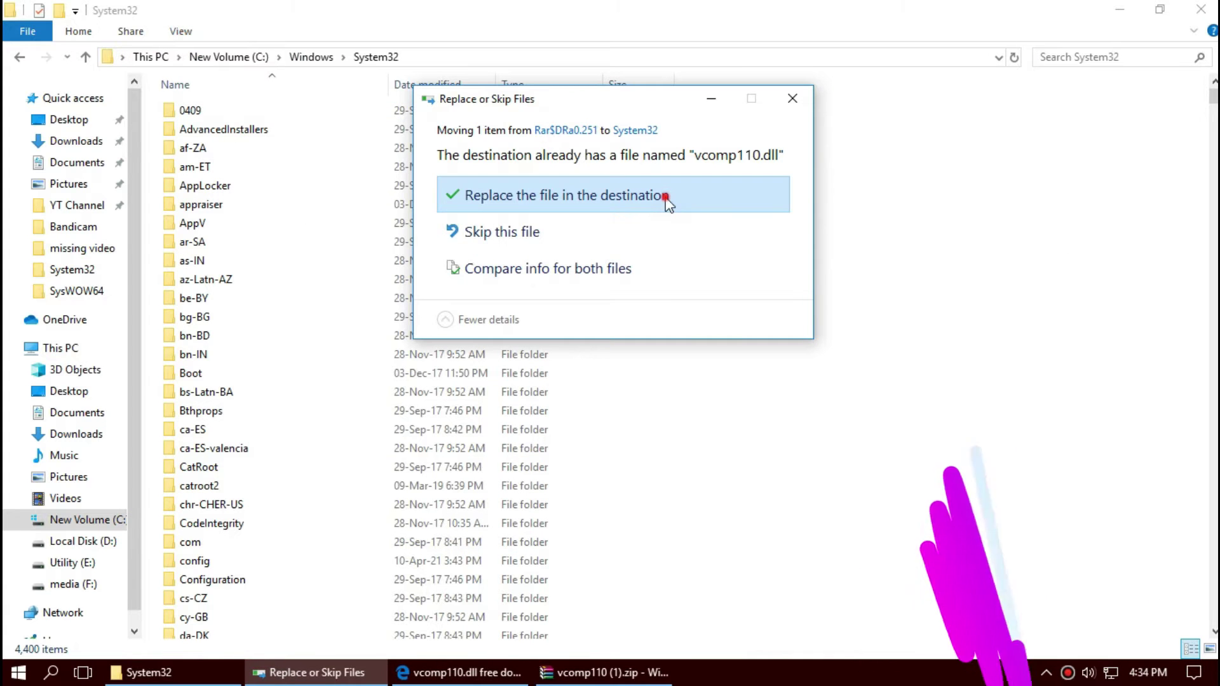
pyautogui.click(666, 199)
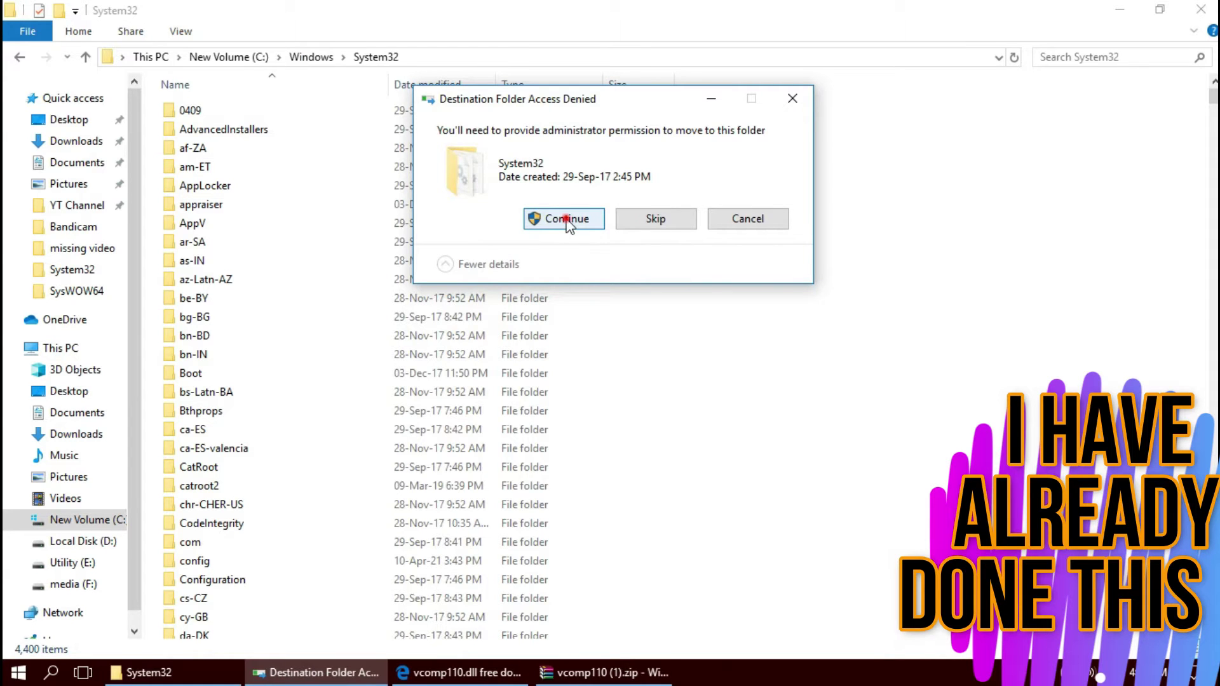
pyautogui.click(566, 218)
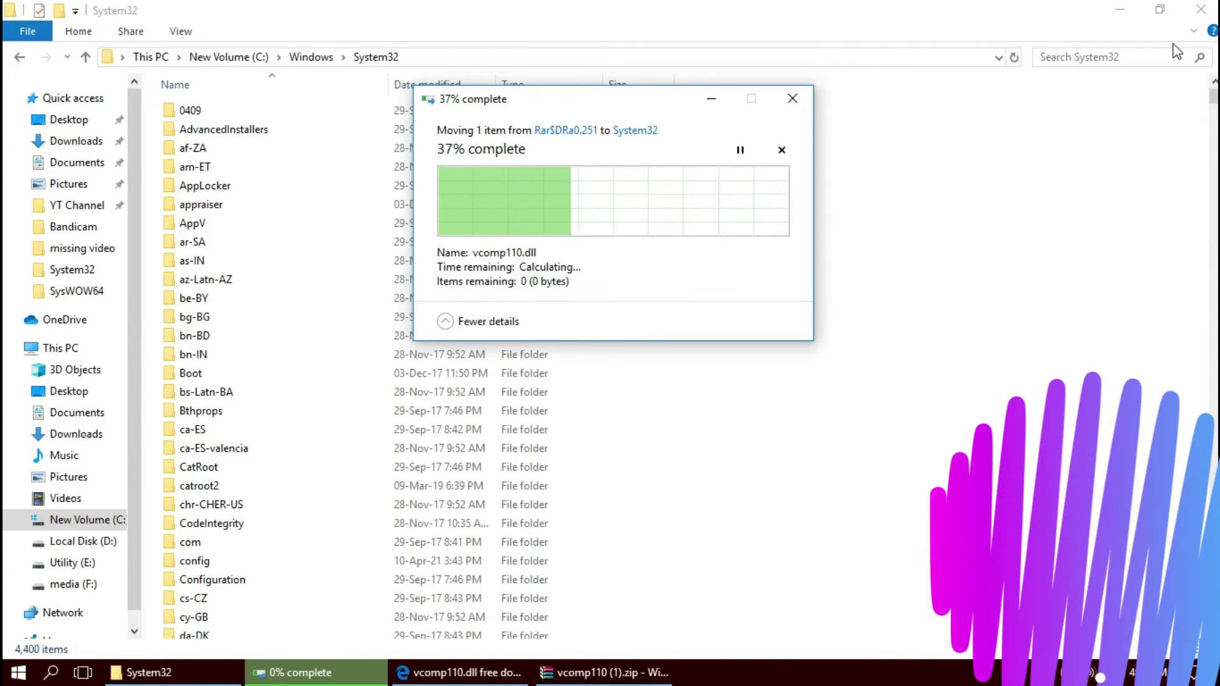
pyautogui.click(1141, 58)
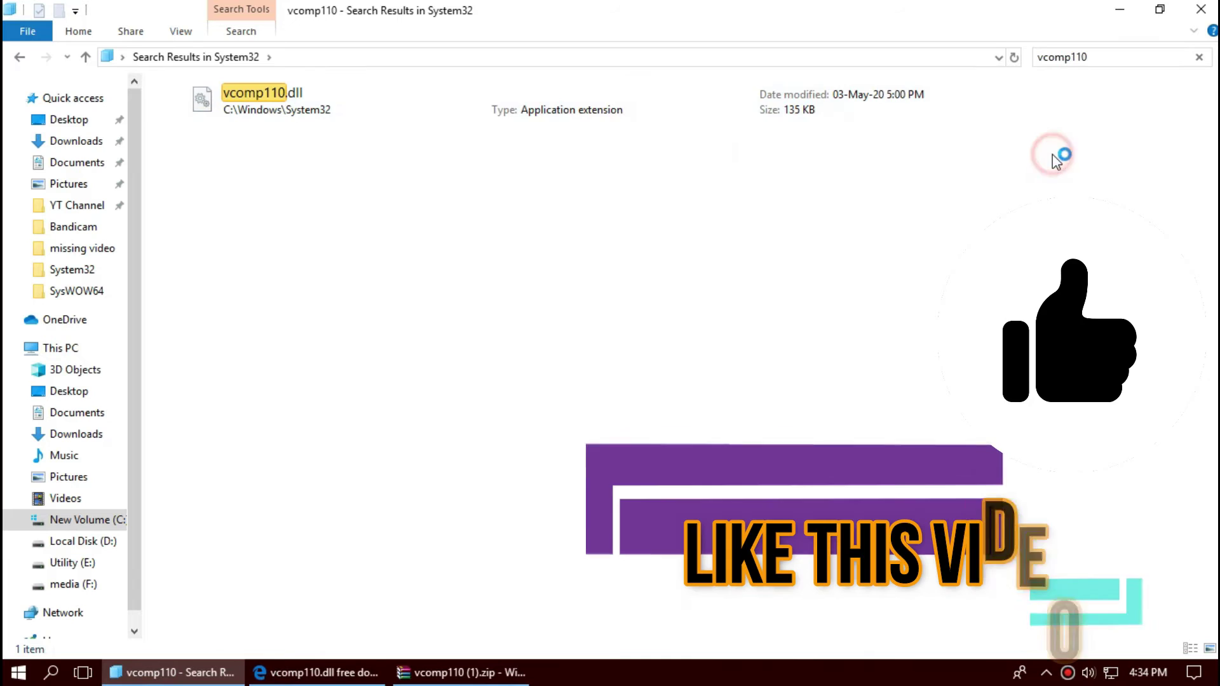
pyautogui.click(1212, 9)
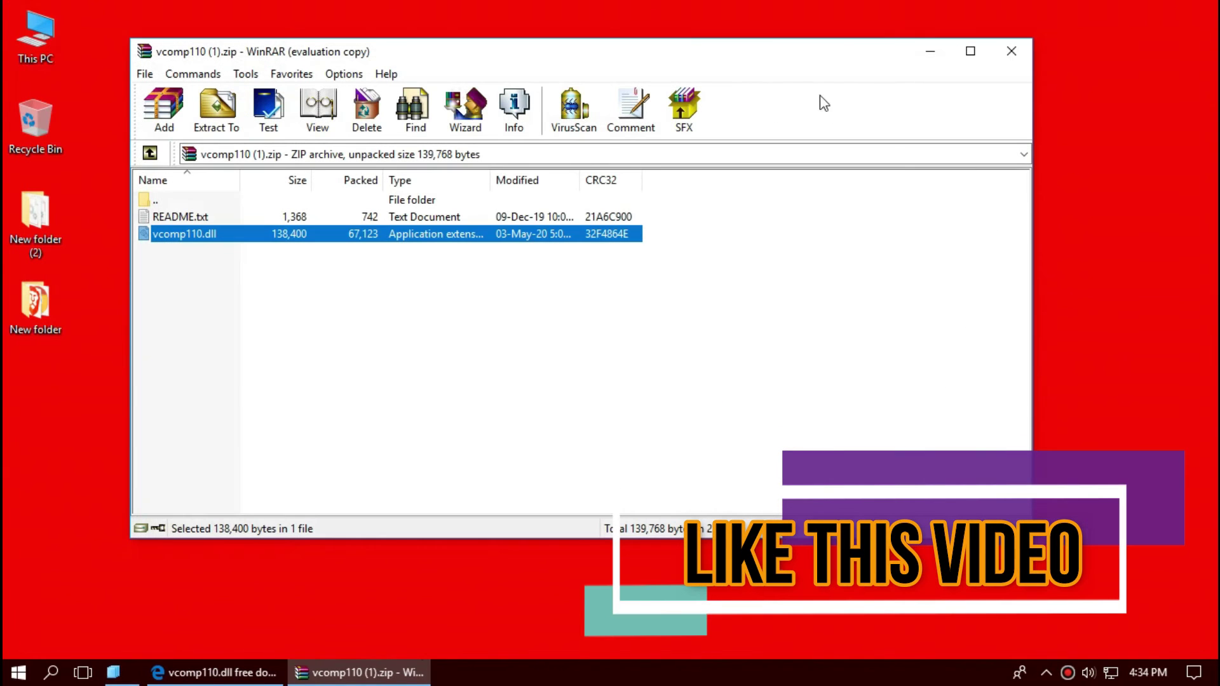
pyautogui.click(14, 674)
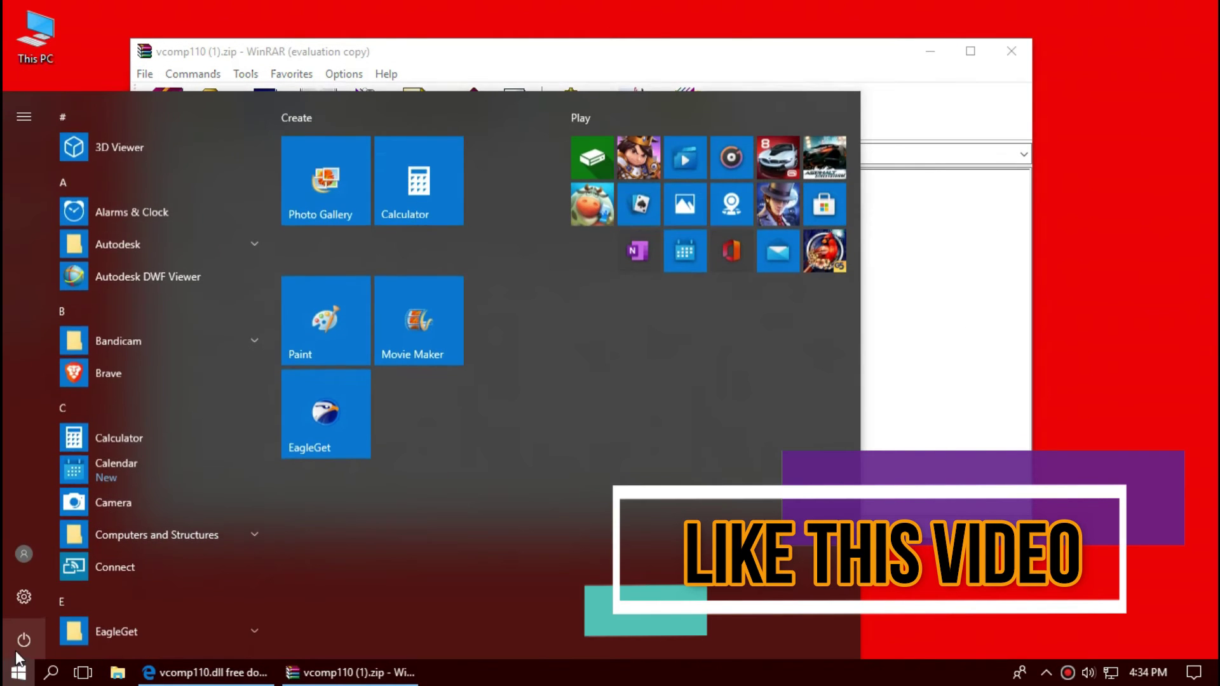
pyautogui.click(19, 648)
pyautogui.click(16, 655)
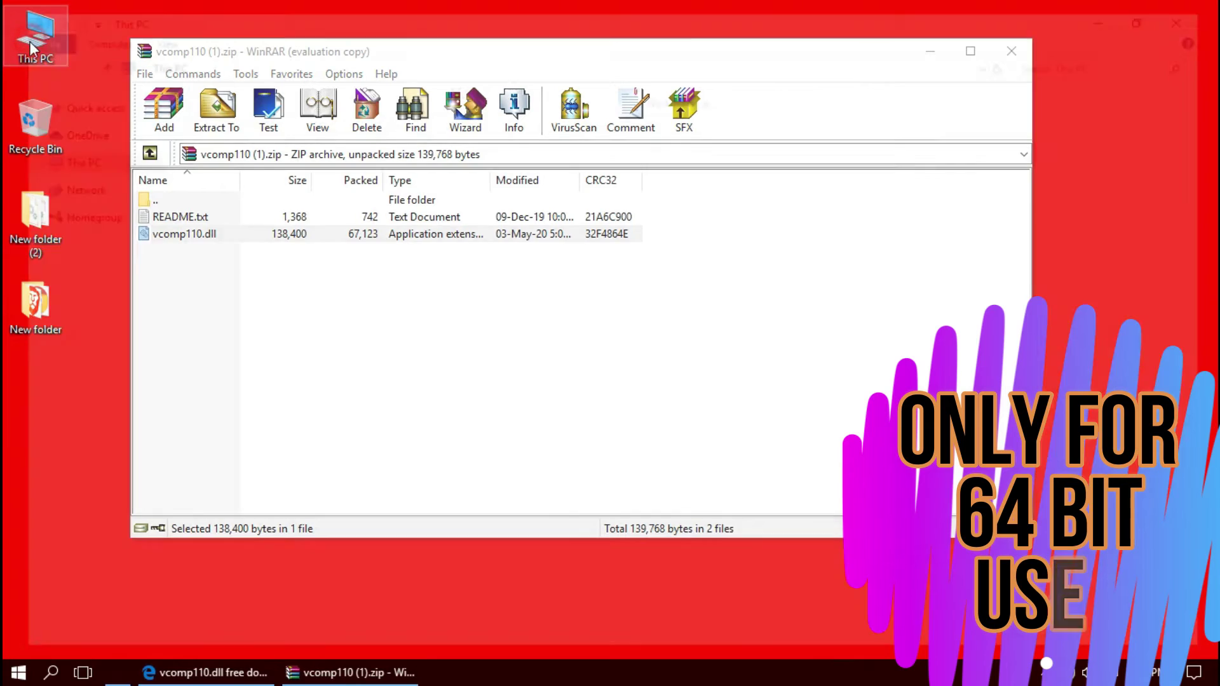
# Open C:\Windows\SysWOW64 via This PC and New Volume (C:), with the vcomp110 archive in front.
pyautogui.doubleClick(29, 41)
pyautogui.doubleClick(347, 280)
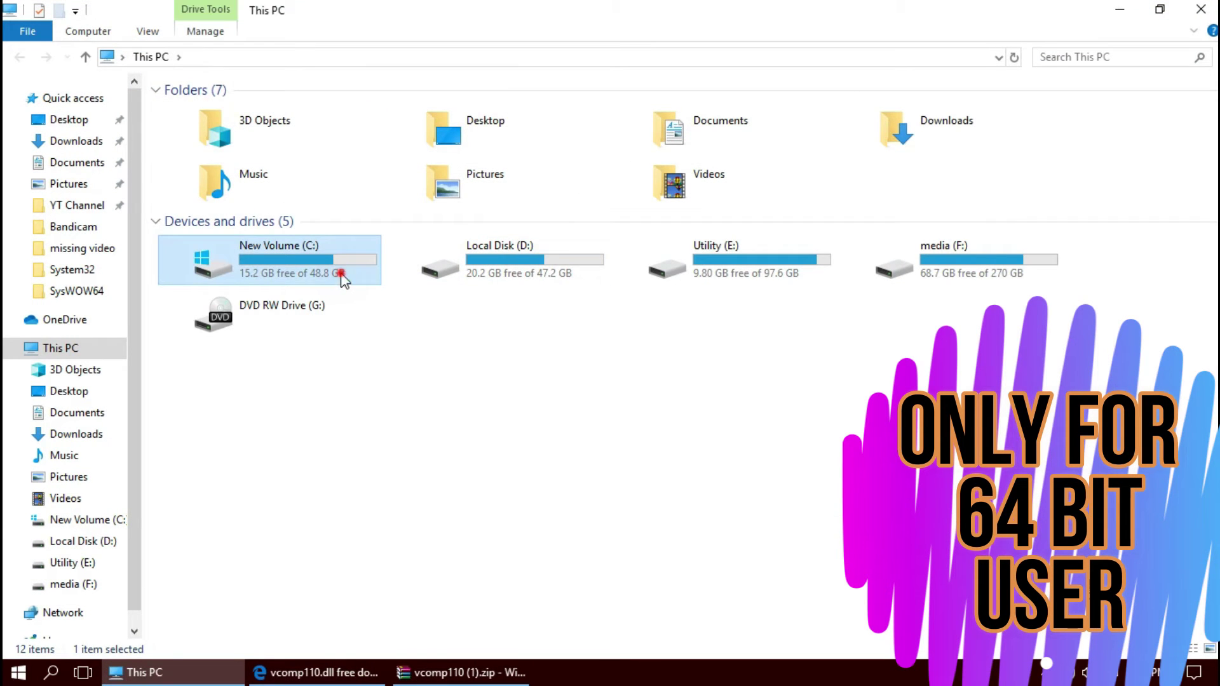
pyautogui.click(200, 223)
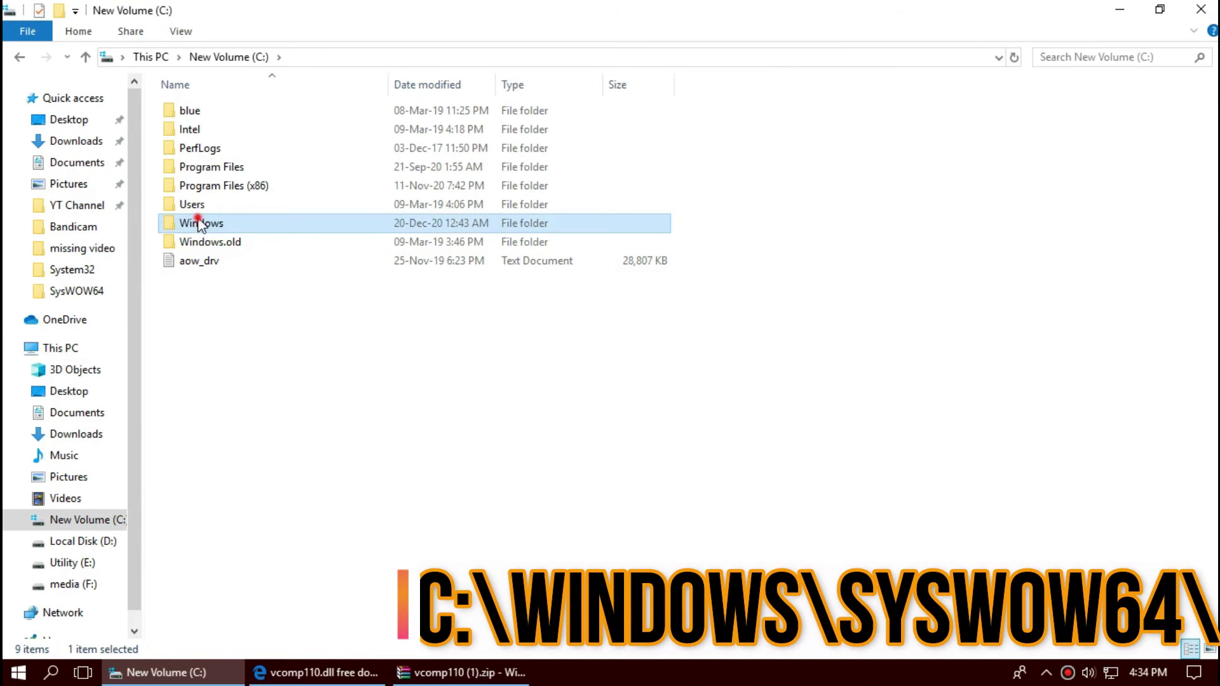
pyautogui.doubleClick(200, 224)
pyautogui.scroll(-9, 367, 410)
pyautogui.scroll(-6, 367, 416)
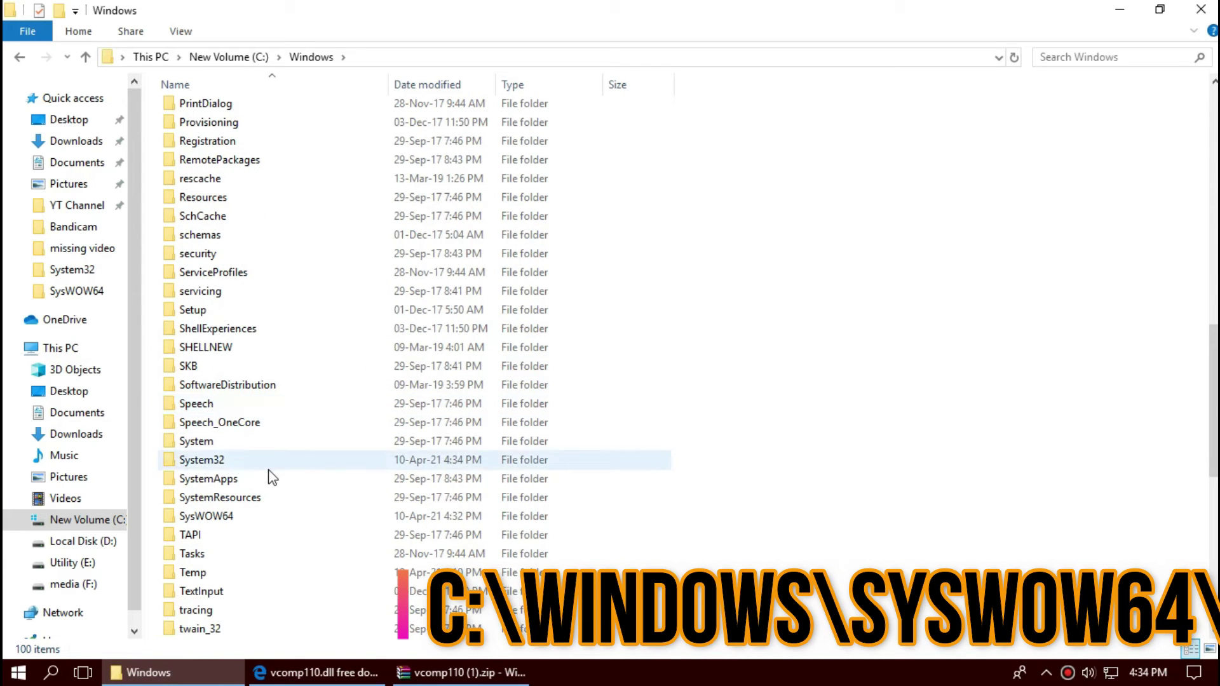
pyautogui.doubleClick(238, 516)
pyautogui.click(464, 672)
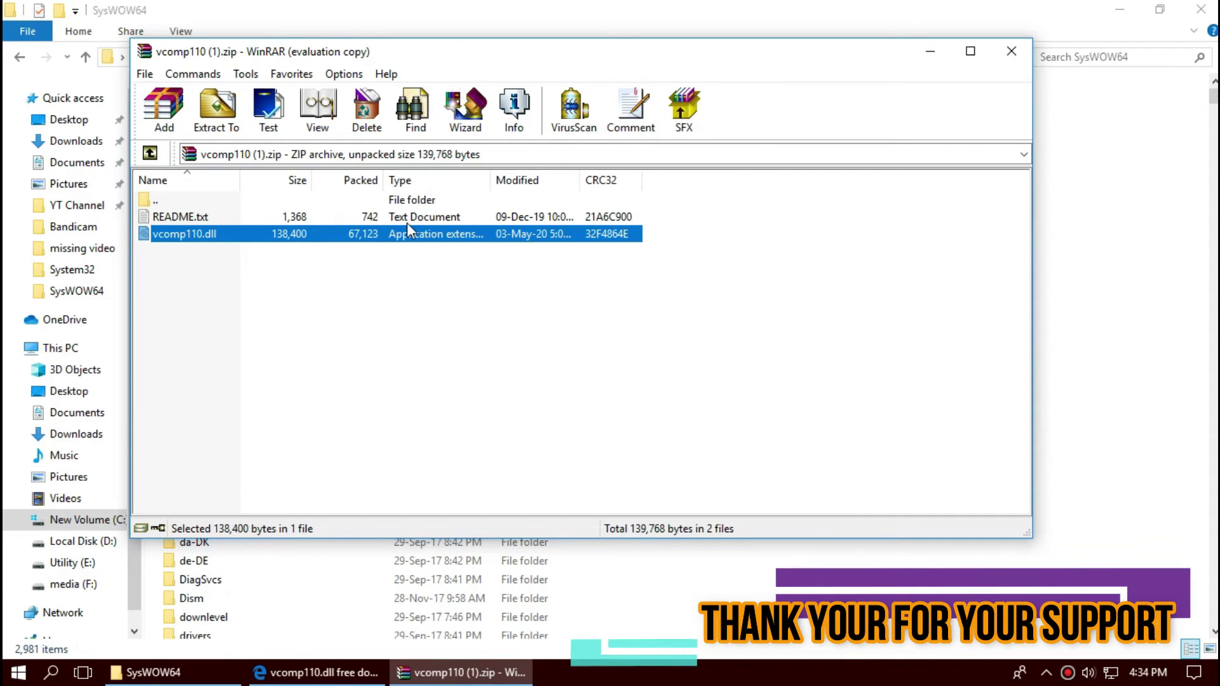
# Move vcomp110.dll into SysWOW64, replacing the old copy, and verify the 135 KB file via search.
pyautogui.moveTo(437, 235); pyautogui.dragTo(1112, 285)
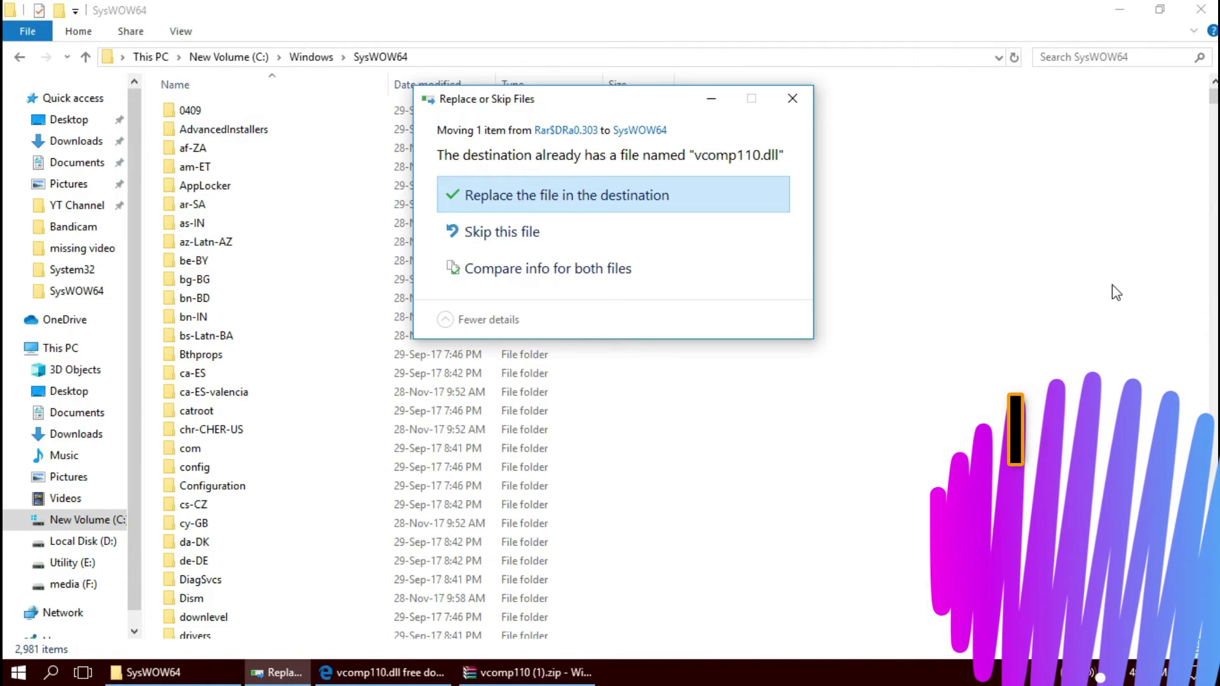
pyautogui.click(628, 195)
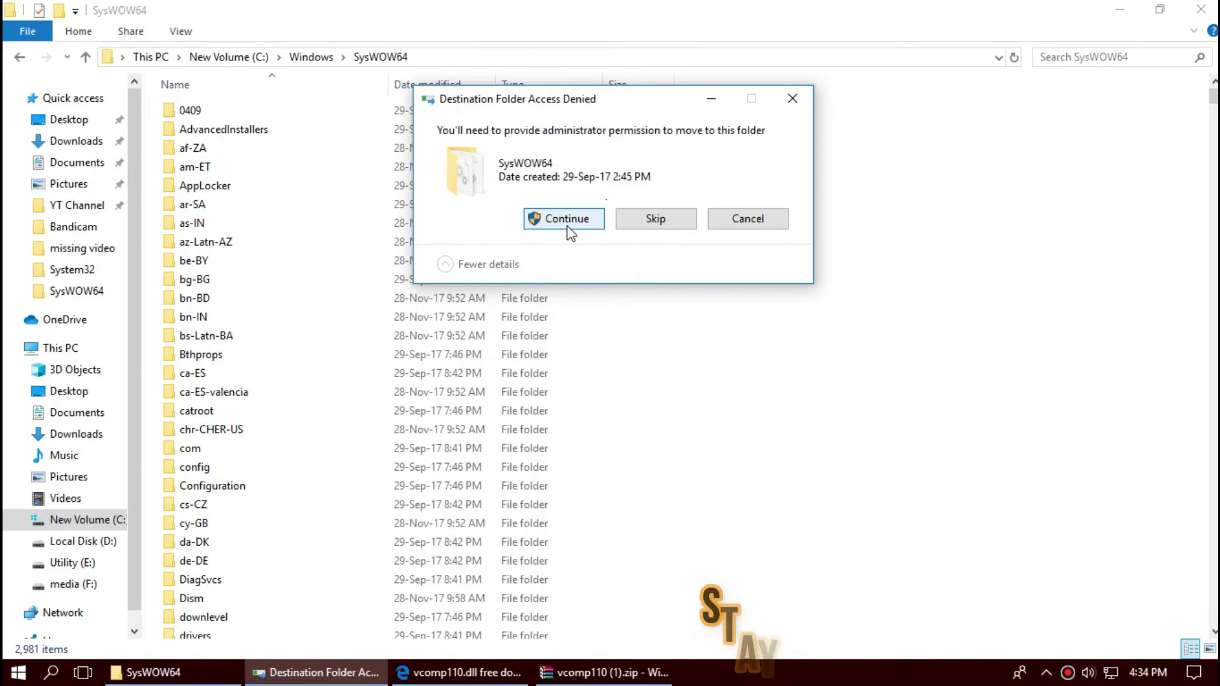
pyautogui.click(566, 226)
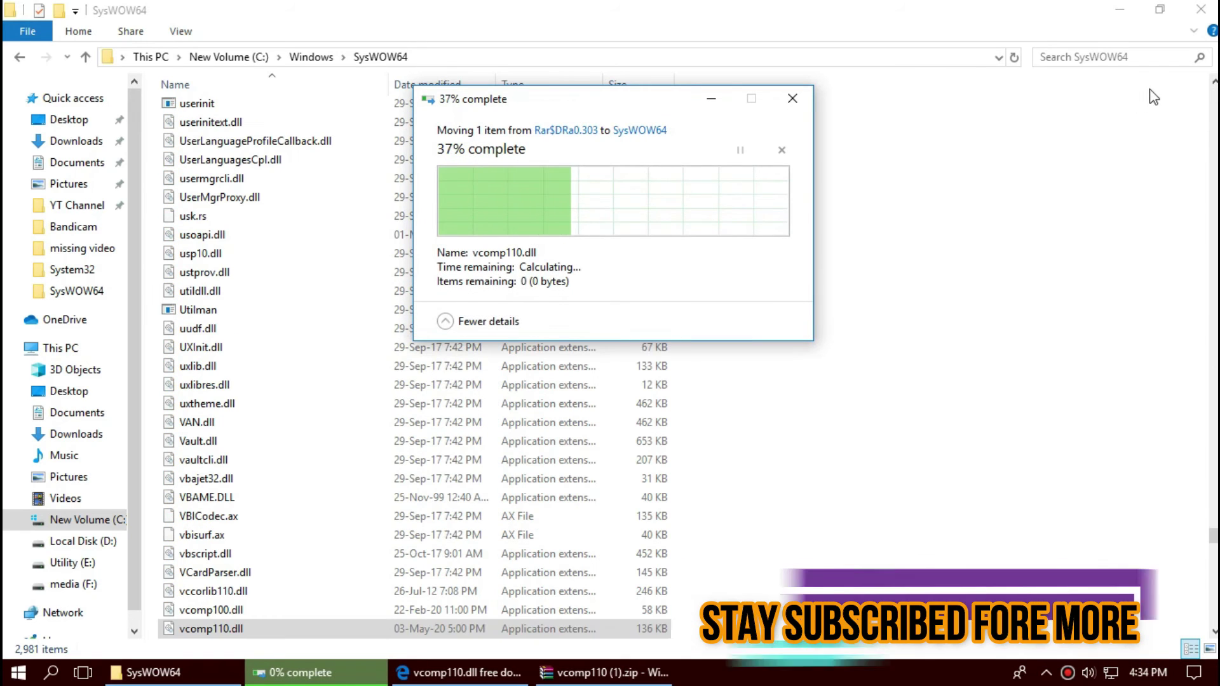
pyautogui.click(1120, 56)
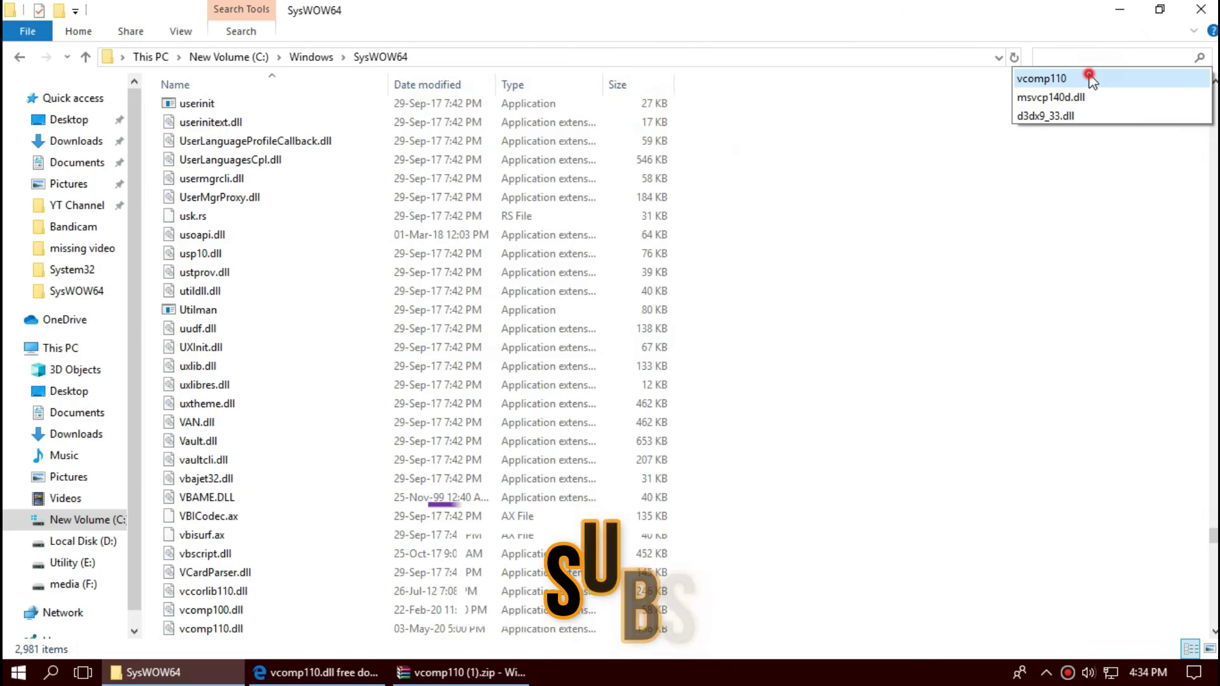
pyautogui.click(1087, 77)
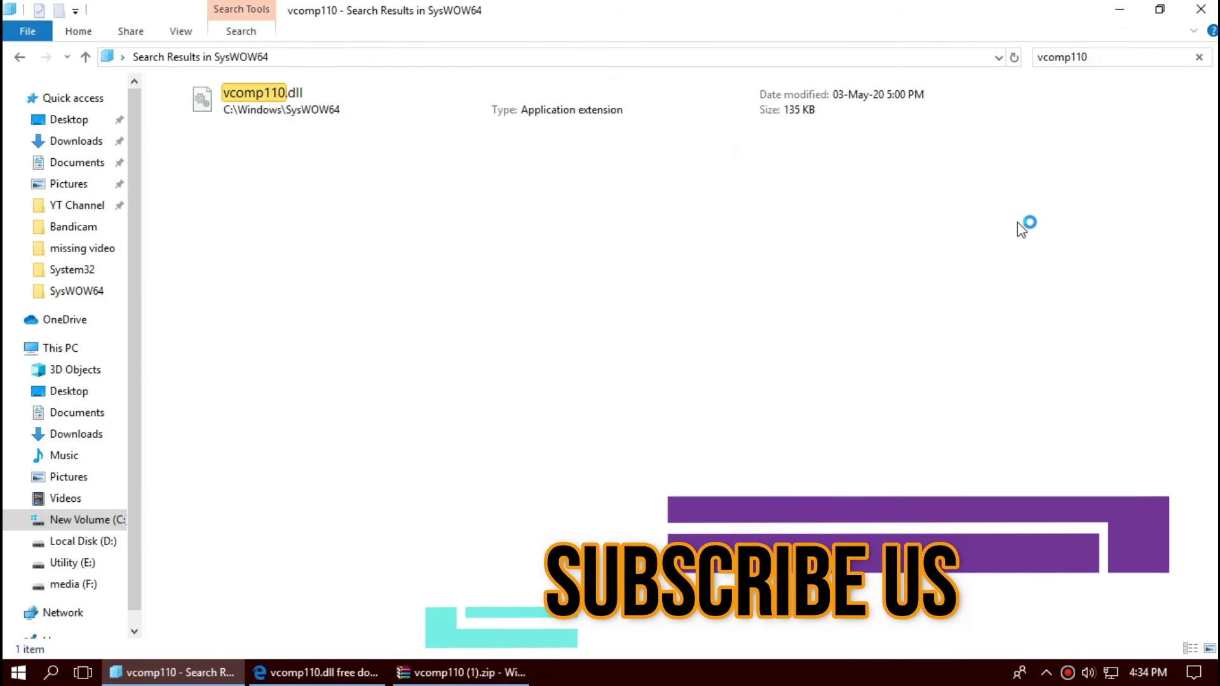
pyautogui.click(691, 105)
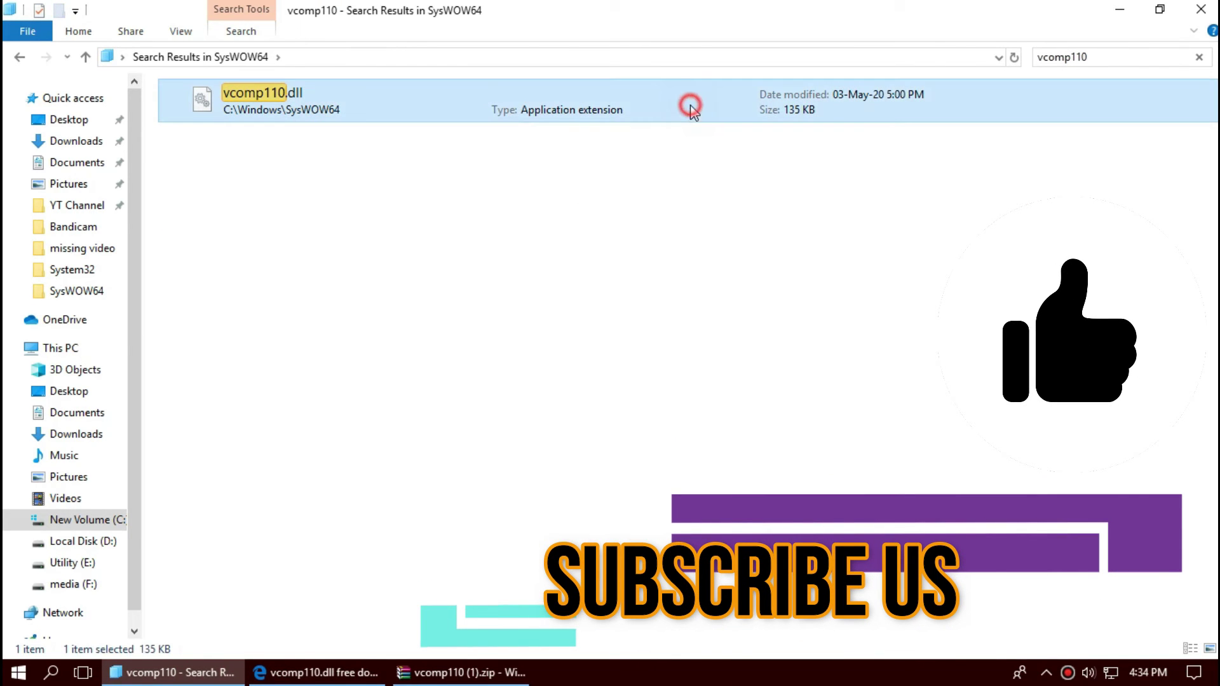
# Close the SysWOW64 window and show the Start menu's power options for Restart.
pyautogui.click(1199, 10)
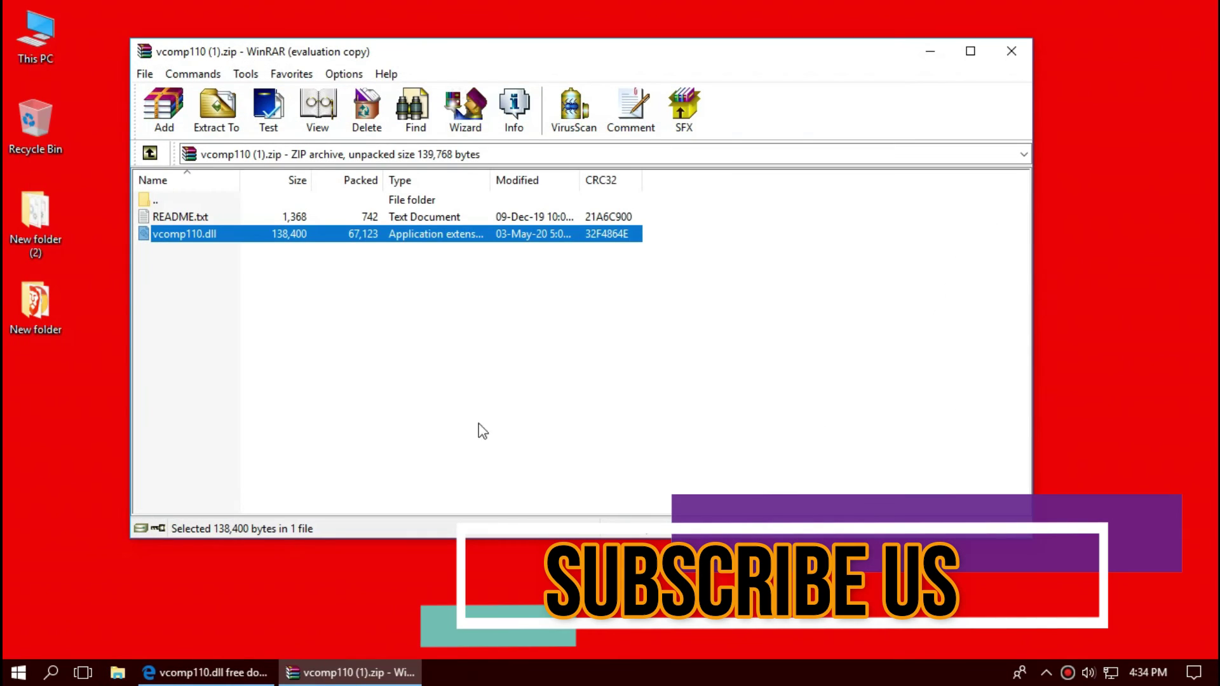
pyautogui.click(18, 672)
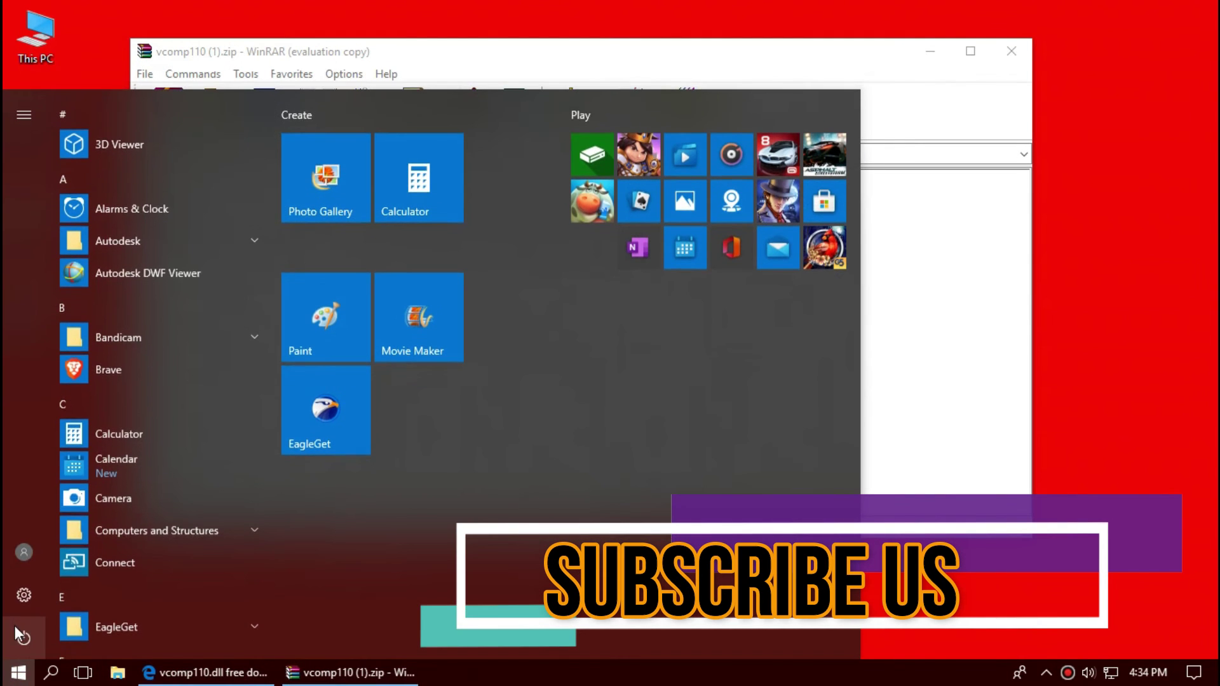
pyautogui.click(22, 640)
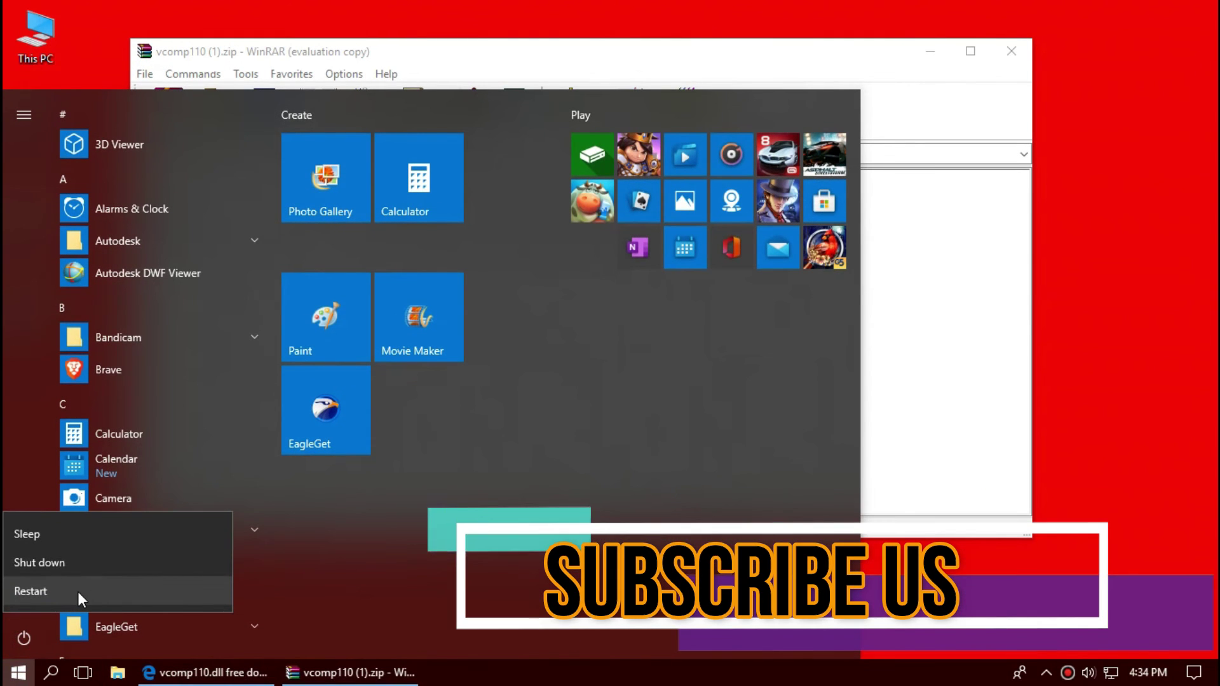